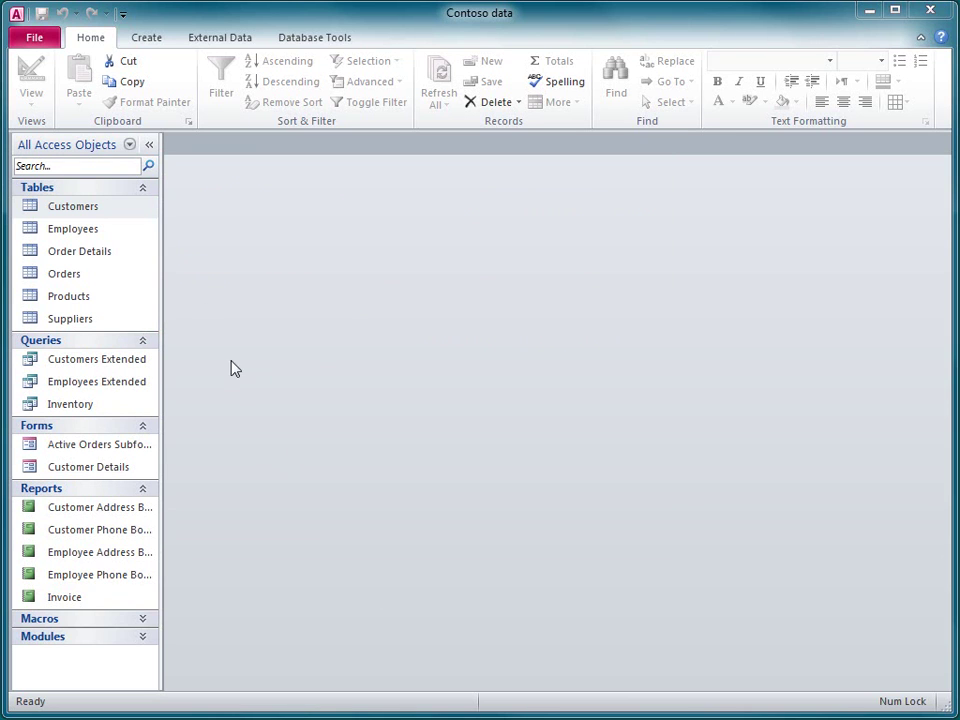
# Step: Start the Label Wizard for the Customers table and allow the wizard file to open
pyautogui.click(141, 210)
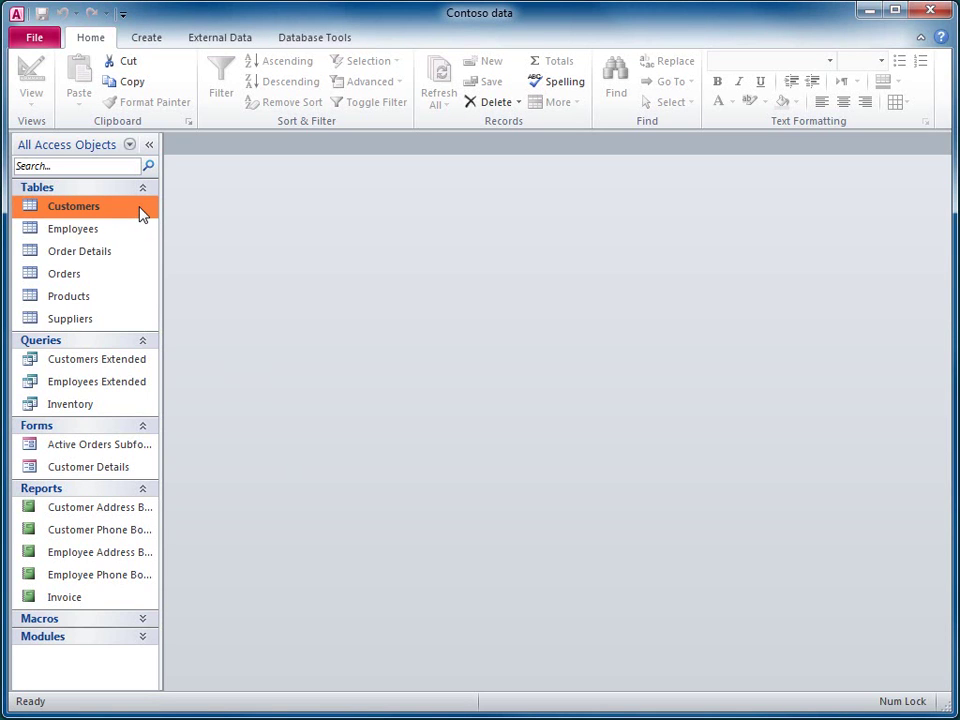
pyautogui.click(150, 40)
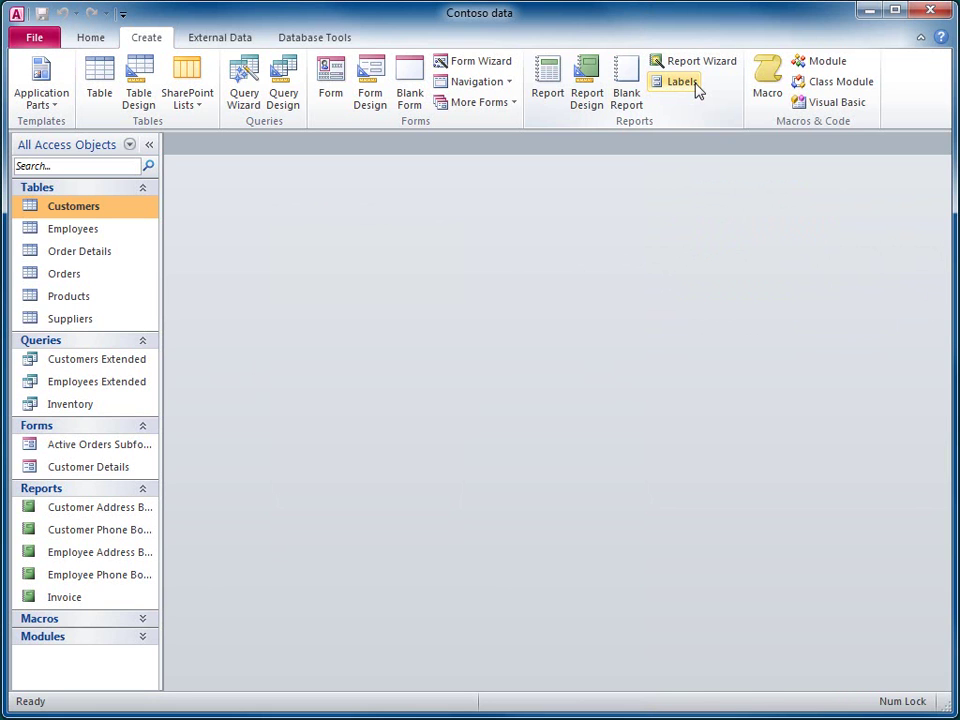
pyautogui.click(695, 87)
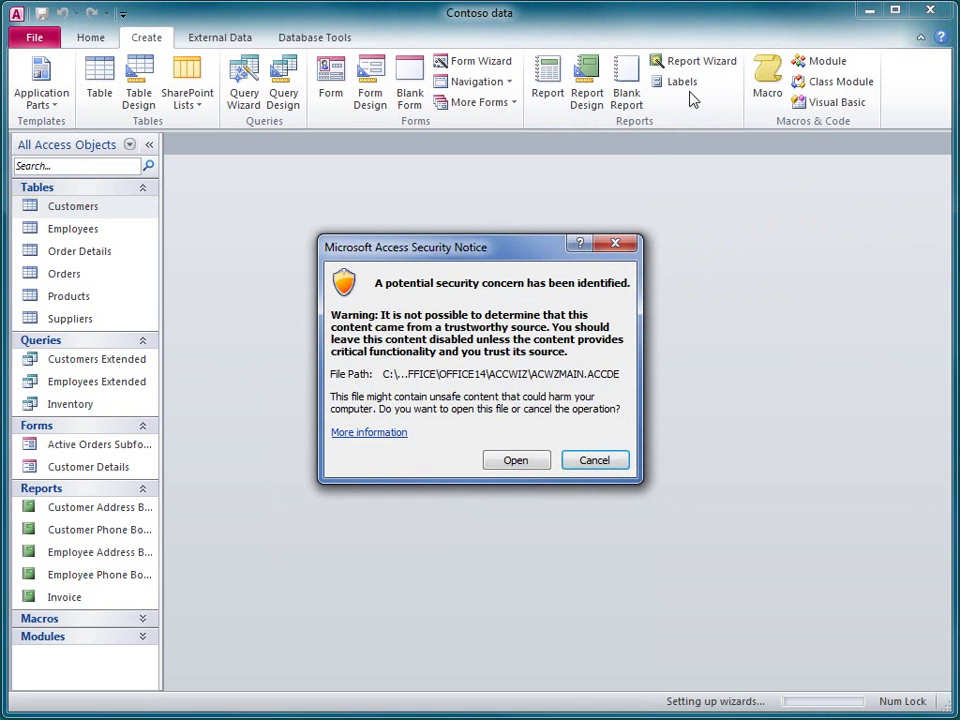
pyautogui.click(538, 462)
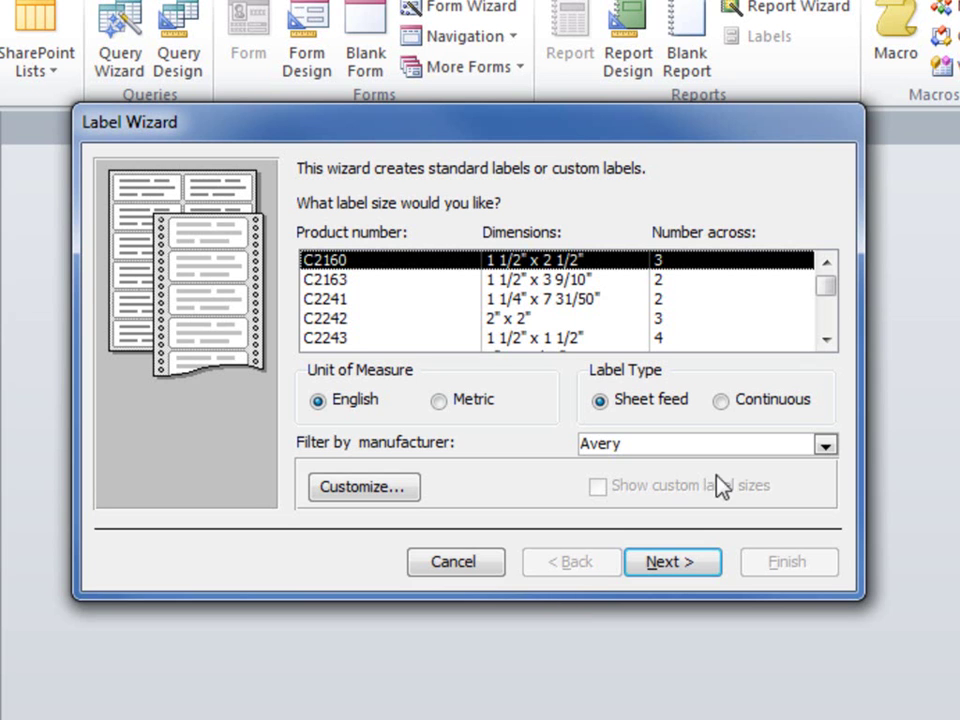
# Step: Filter the label sizes by the manufacturer Boeder and browse its product numbers
pyautogui.click(822, 445)
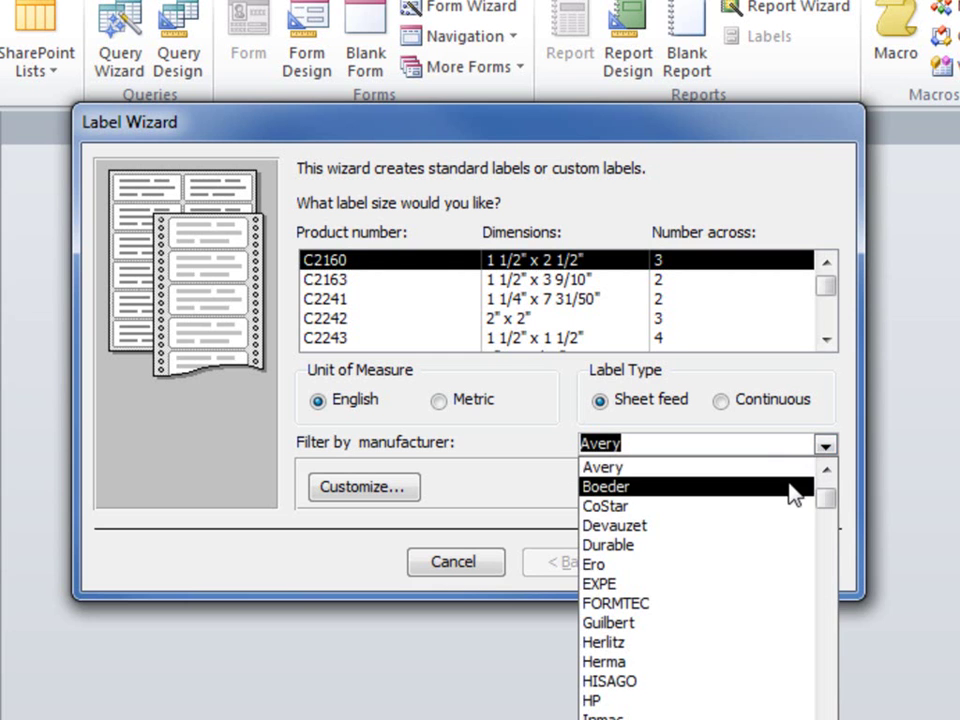
pyautogui.click(793, 490)
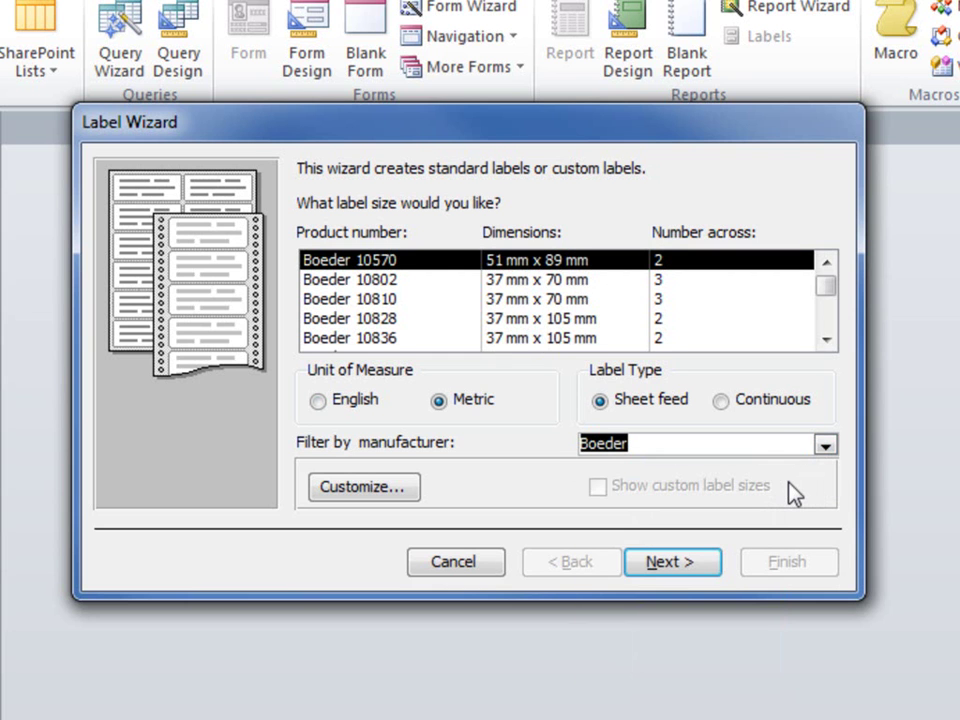
pyautogui.click(826, 340)
pyautogui.click(826, 340)
pyautogui.click(826, 340)
pyautogui.click(826, 340)
pyautogui.click(826, 340)
pyautogui.click(826, 340)
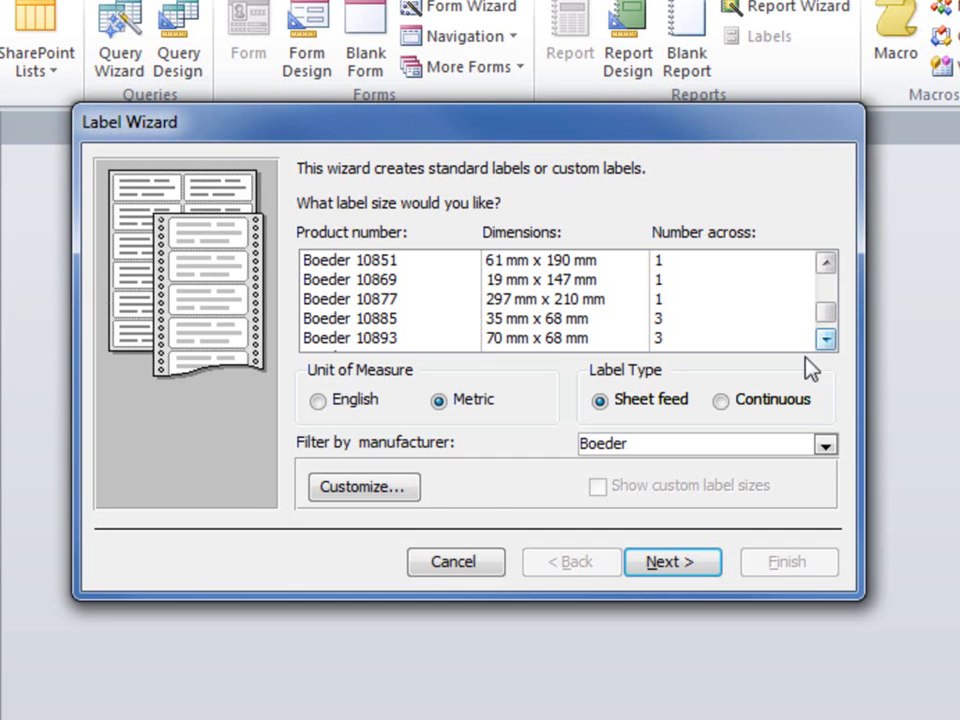
# Step: Begin a new custom label size using English units and the sheet feed label type
pyautogui.click(396, 490)
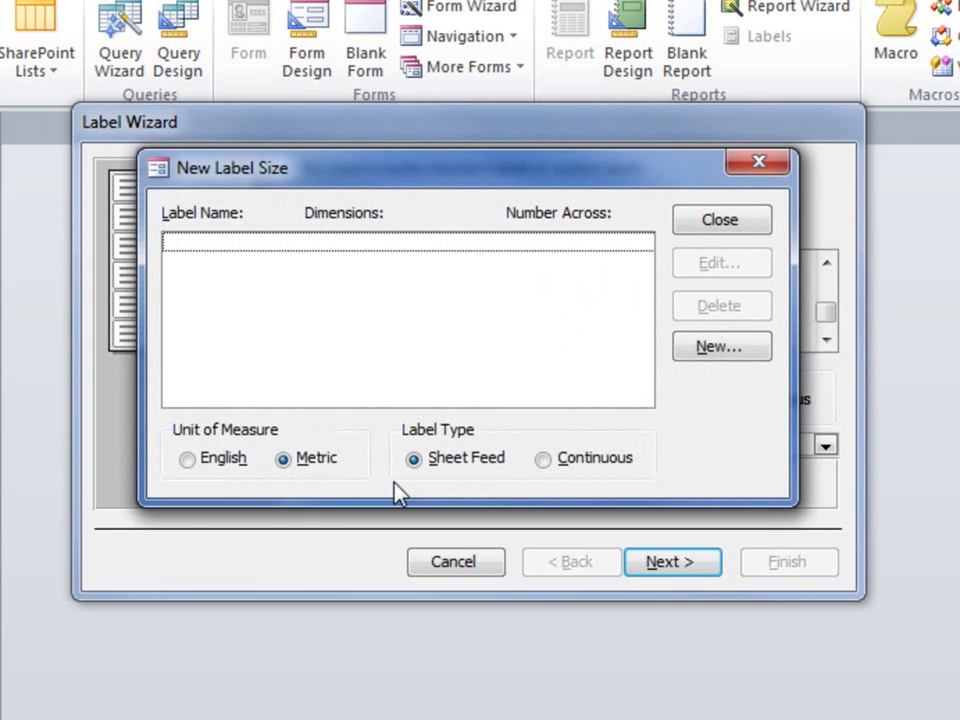
pyautogui.click(189, 461)
pyautogui.click(413, 460)
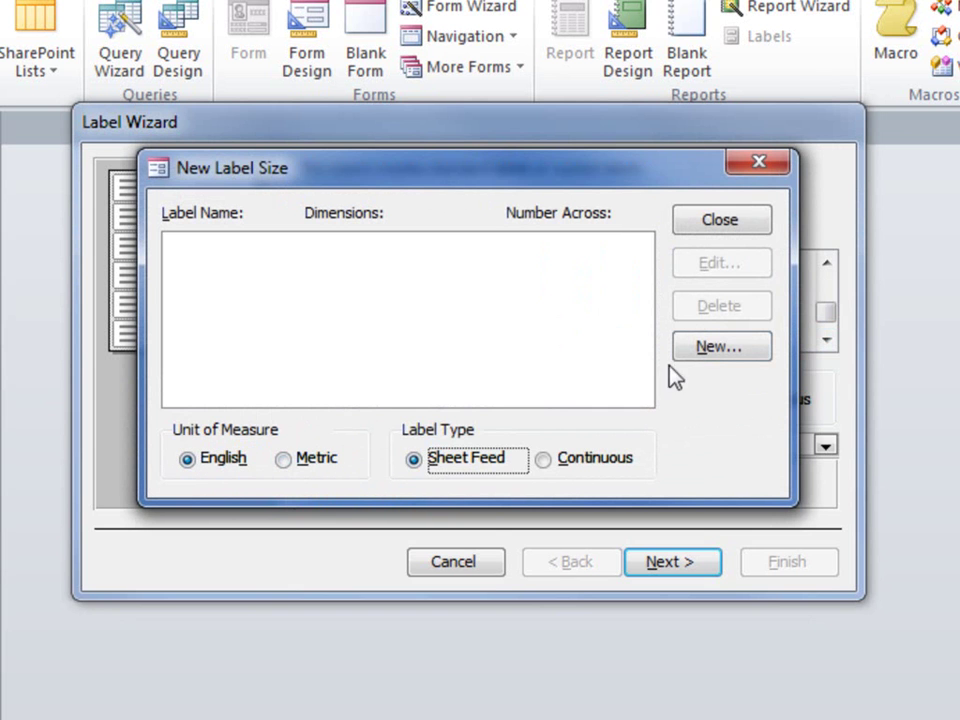
pyautogui.click(690, 350)
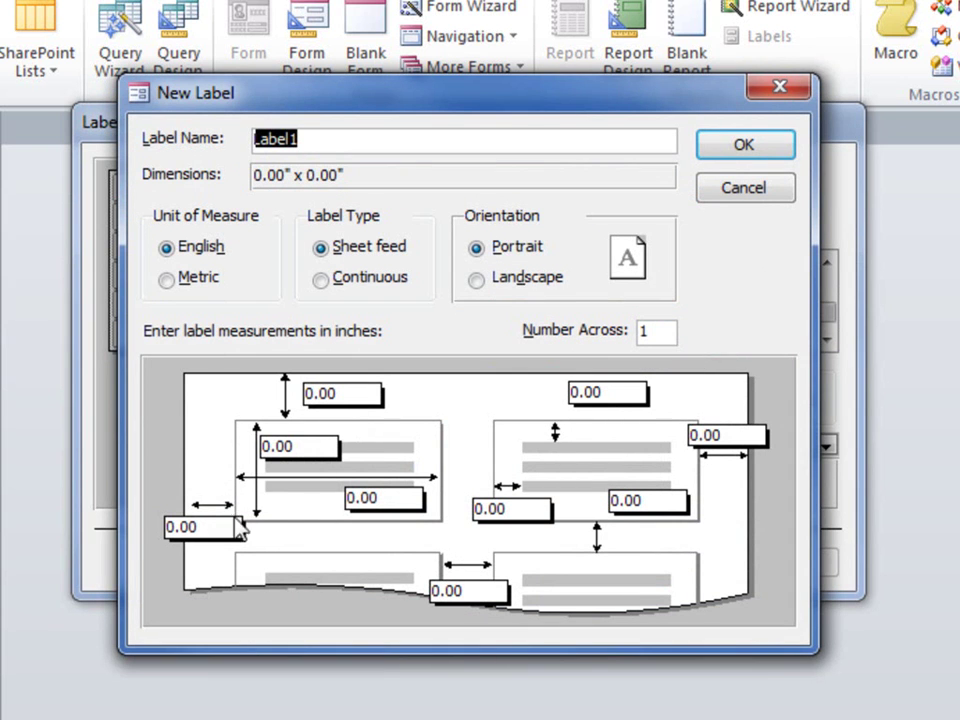
# Step: Define "My custom label" as 1.00" x 2.63", 3 across, with 0.30" side, 0.50" top and 0.13" inner margins, and save it
pyautogui.moveTo(214, 527); pyautogui.dragTo(158, 526)
pyautogui.write('.30')
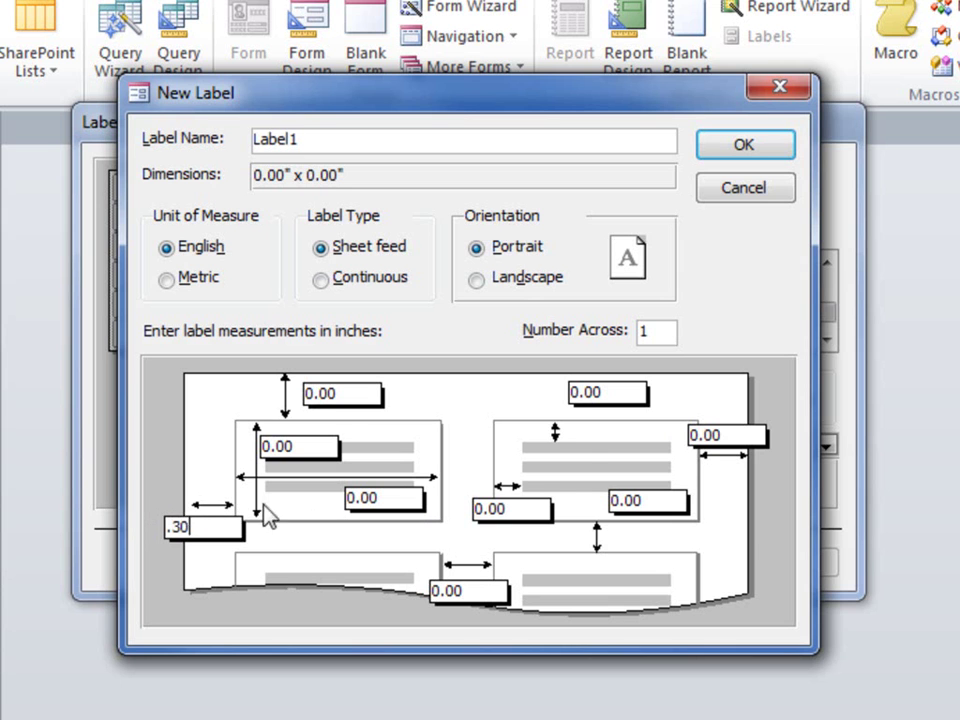
pyautogui.moveTo(745, 435); pyautogui.dragTo(671, 433)
pyautogui.write('.30')
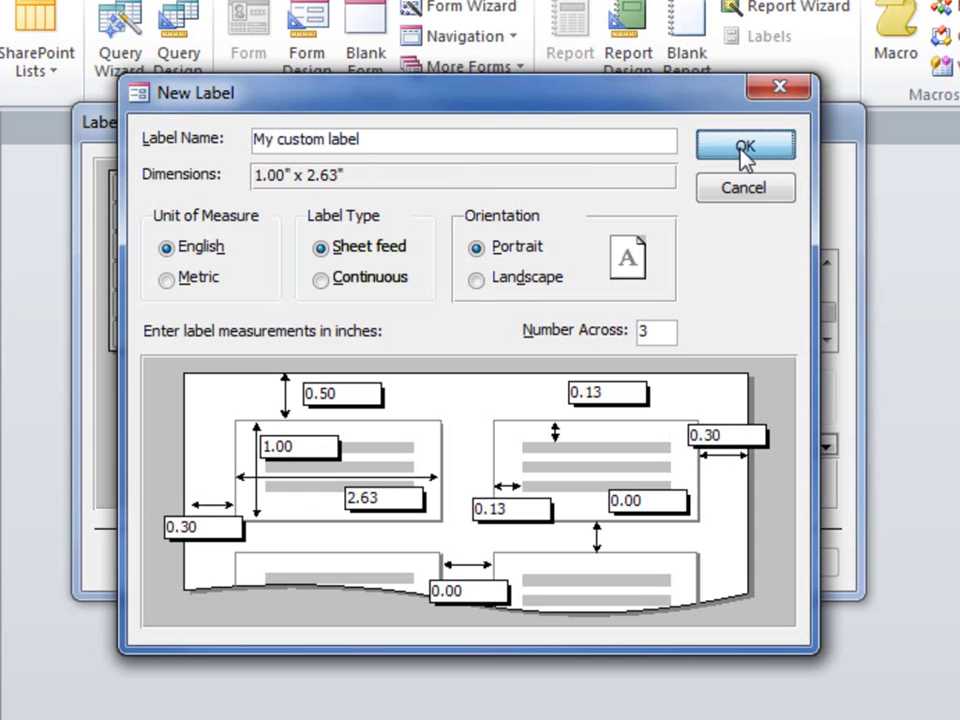
pyautogui.click(745, 147)
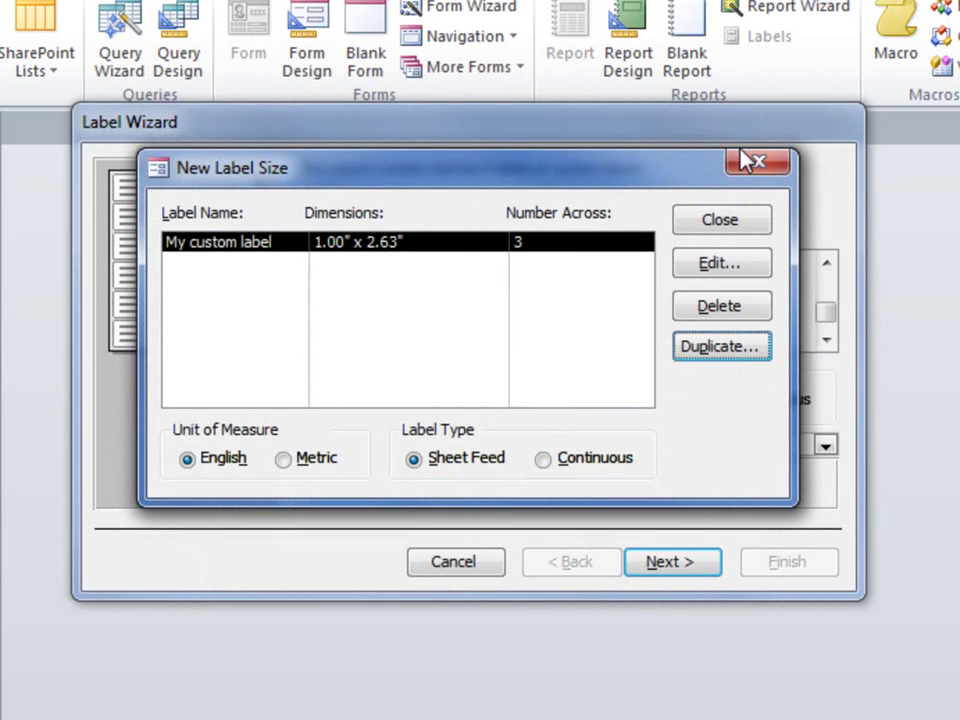
pyautogui.click(741, 222)
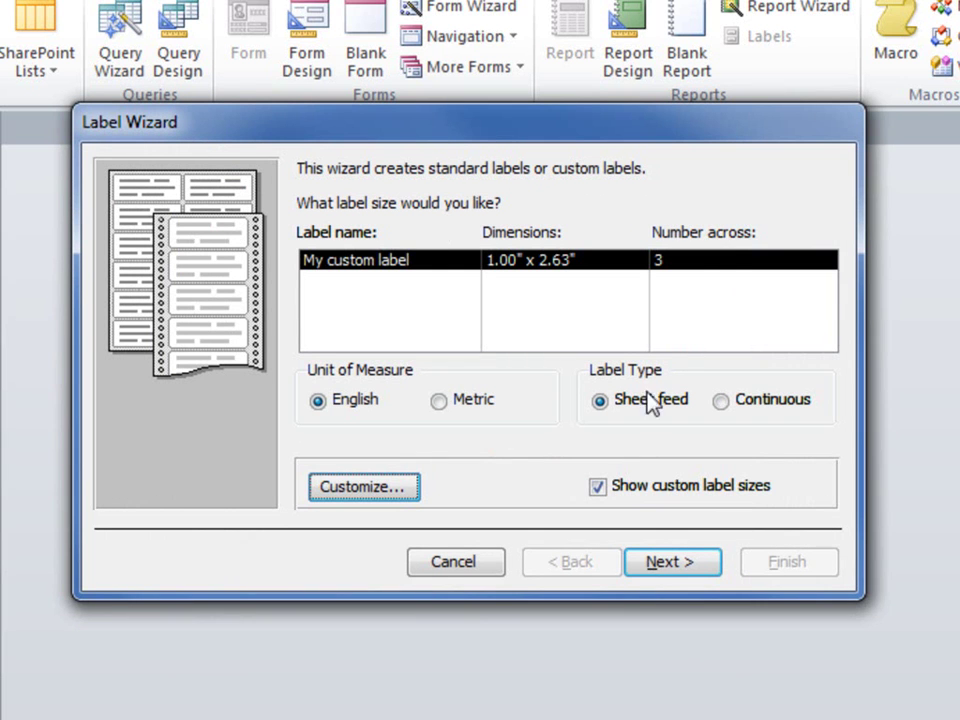
# Step: Switch back from custom to standard label sizes and choose Avery product 5260 for the labels
pyautogui.click(605, 490)
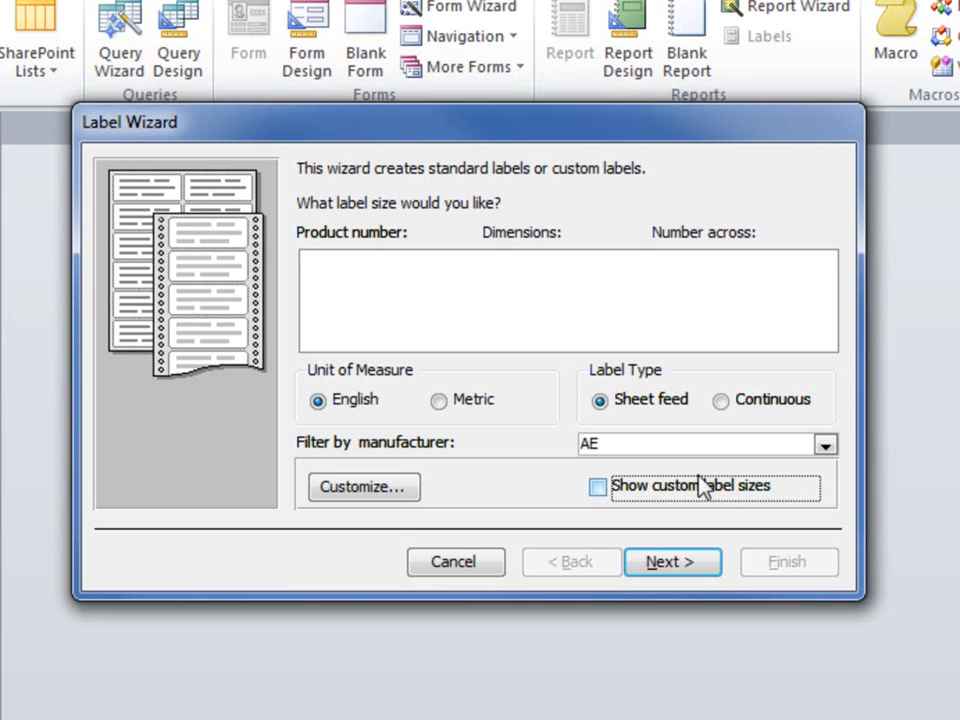
pyautogui.click(825, 445)
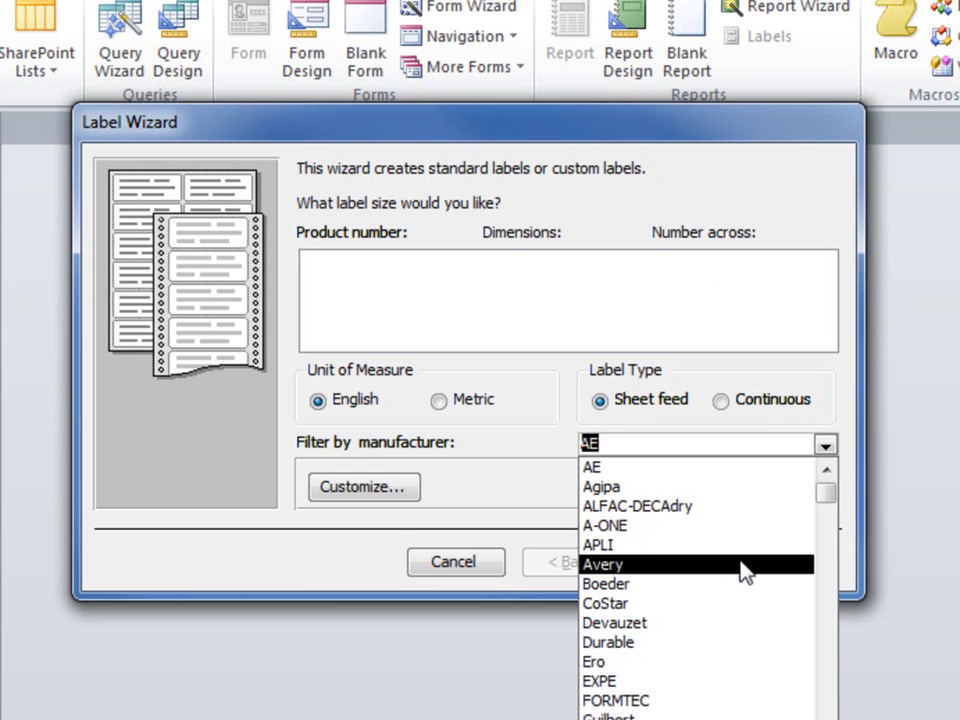
pyautogui.click(690, 566)
pyautogui.click(826, 341)
pyautogui.click(828, 342)
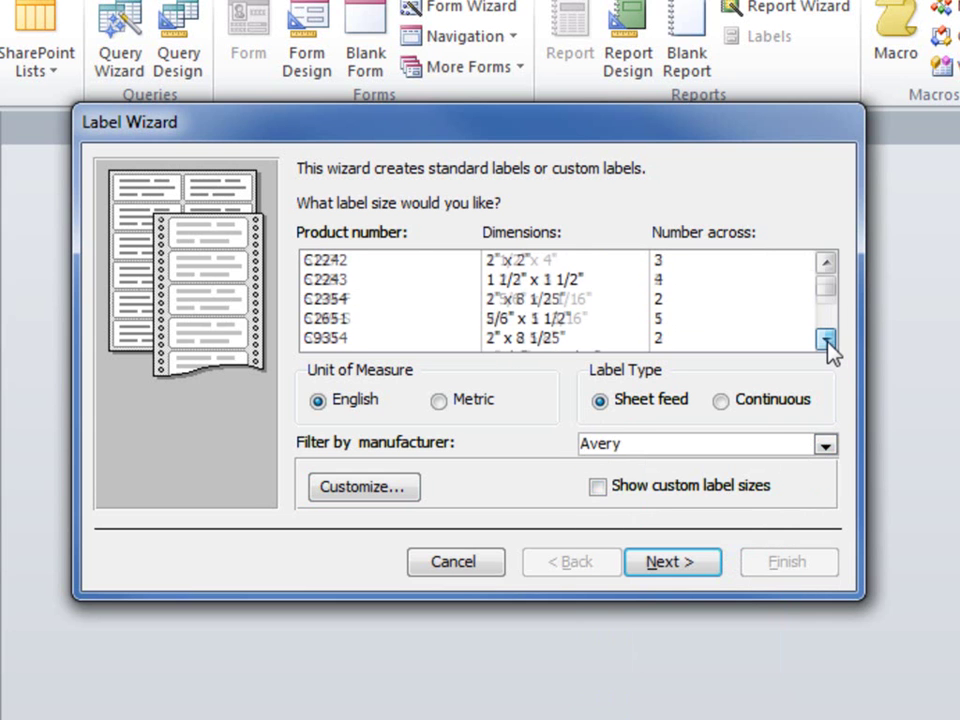
pyautogui.click(779, 322)
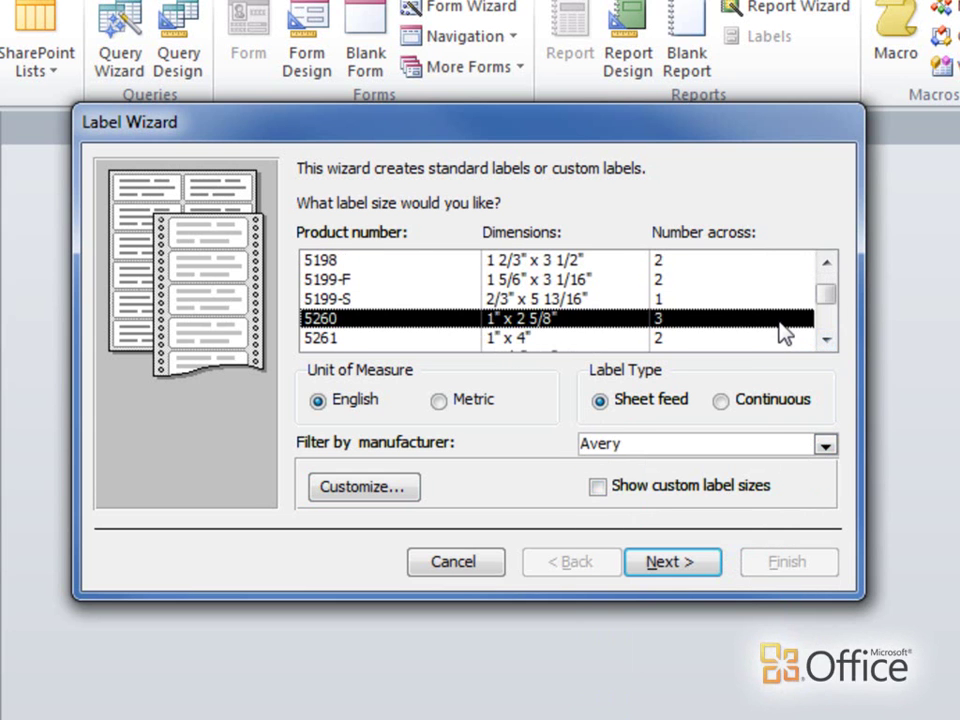
pyautogui.click(688, 568)
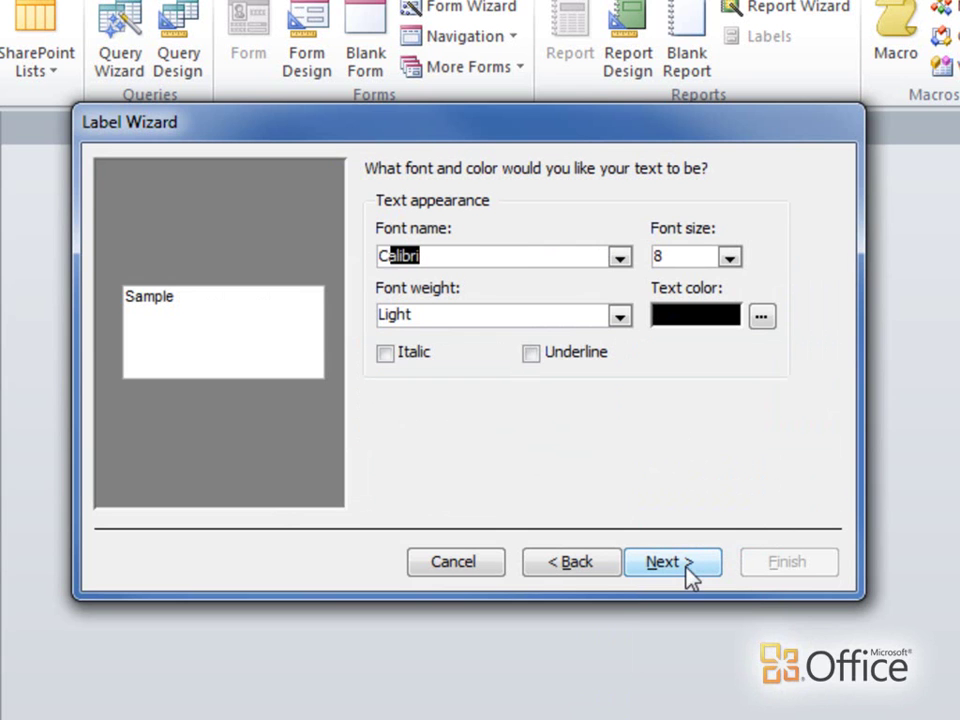
# Step: Set the label font size to 12 and check the lines available on the prototype label
pyautogui.press('Tab')
pyautogui.write('102')
pyautogui.click(686, 565)
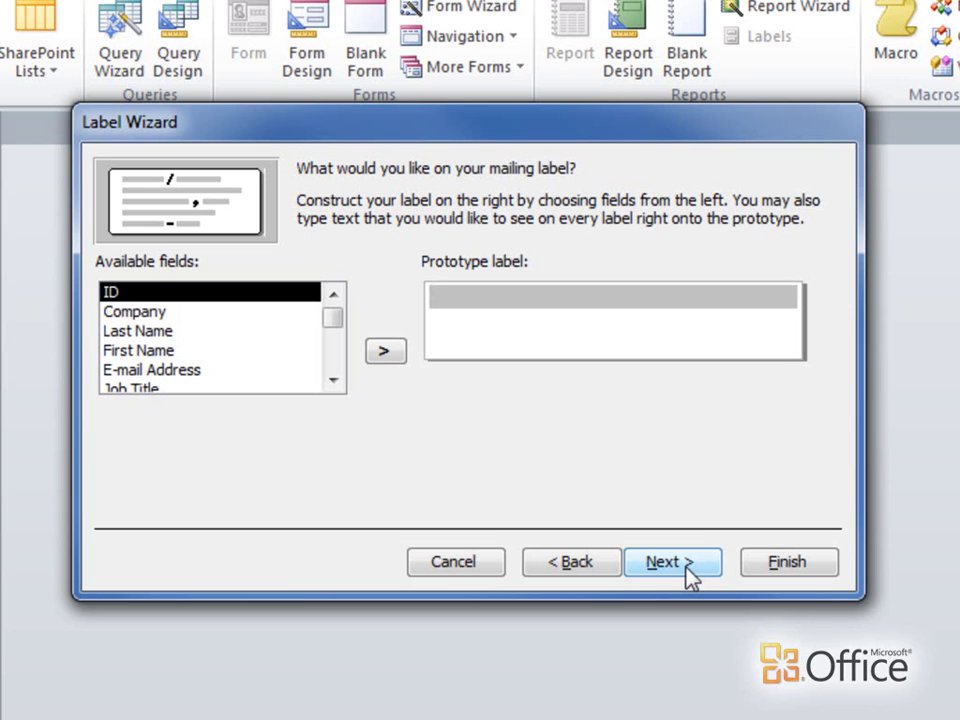
pyautogui.click(573, 320)
pyautogui.click(569, 341)
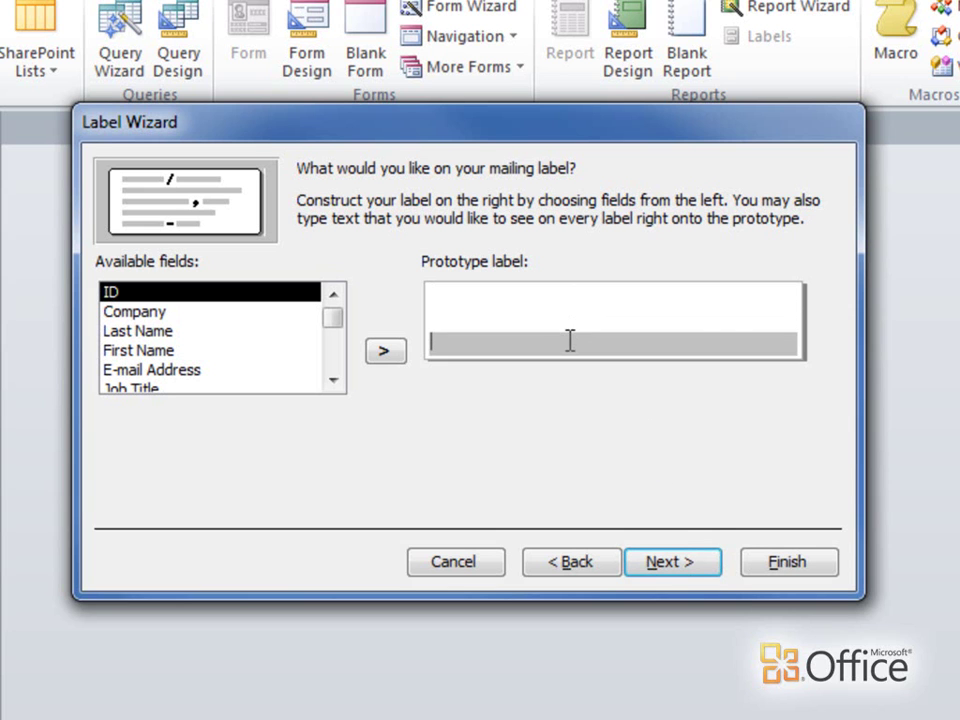
pyautogui.click(570, 319)
pyautogui.click(567, 295)
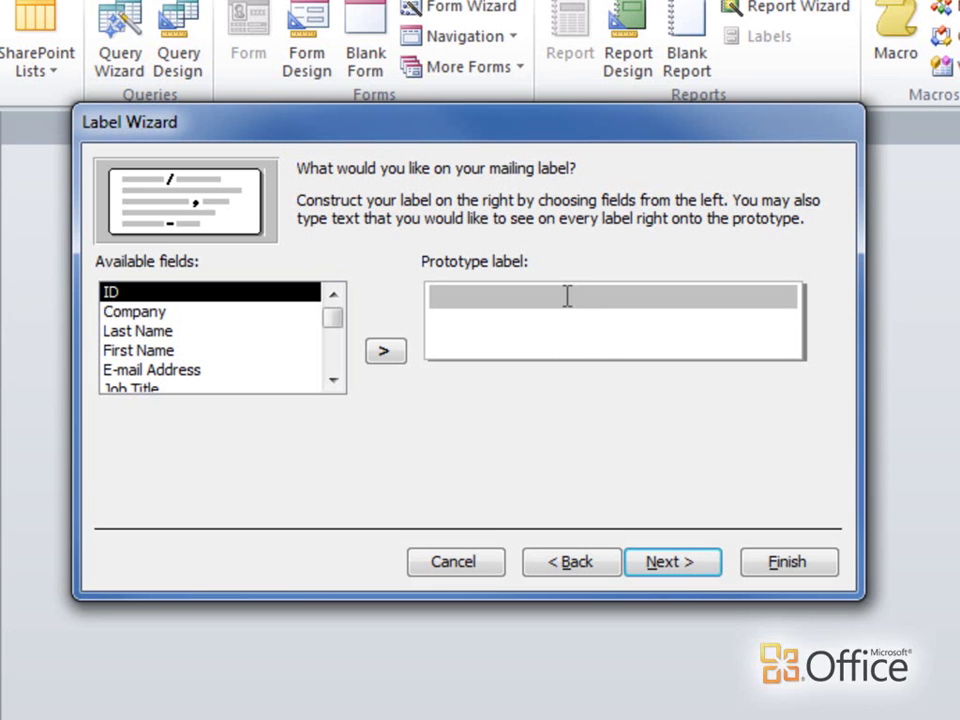
# Step: Return to the text appearance settings, set the font size to 10, and check the prototype label's lines
pyautogui.click(578, 561)
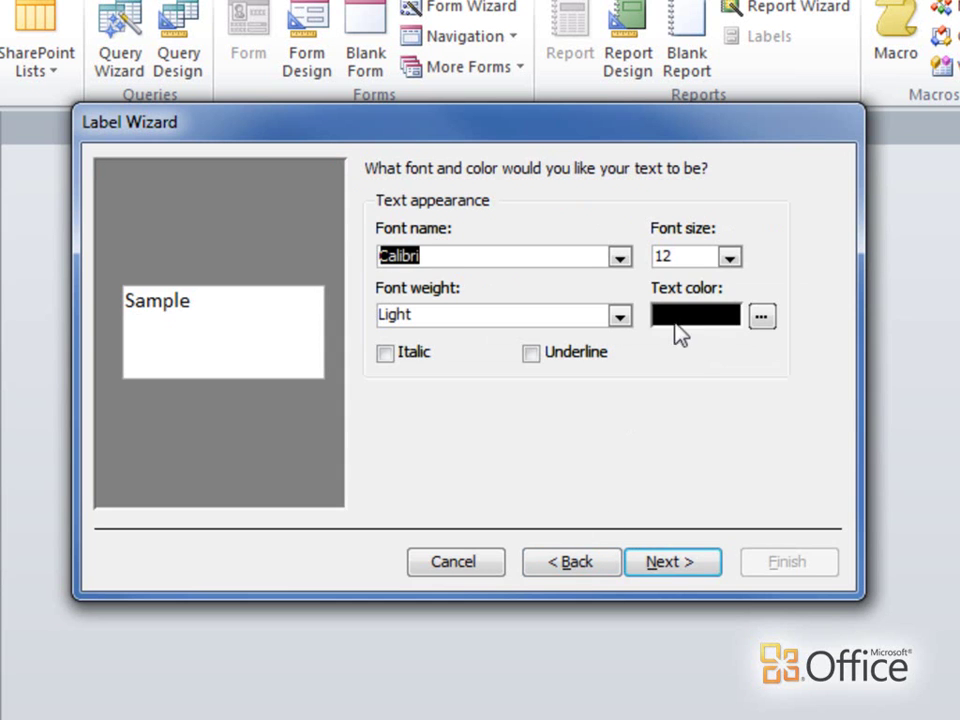
pyautogui.click(729, 258)
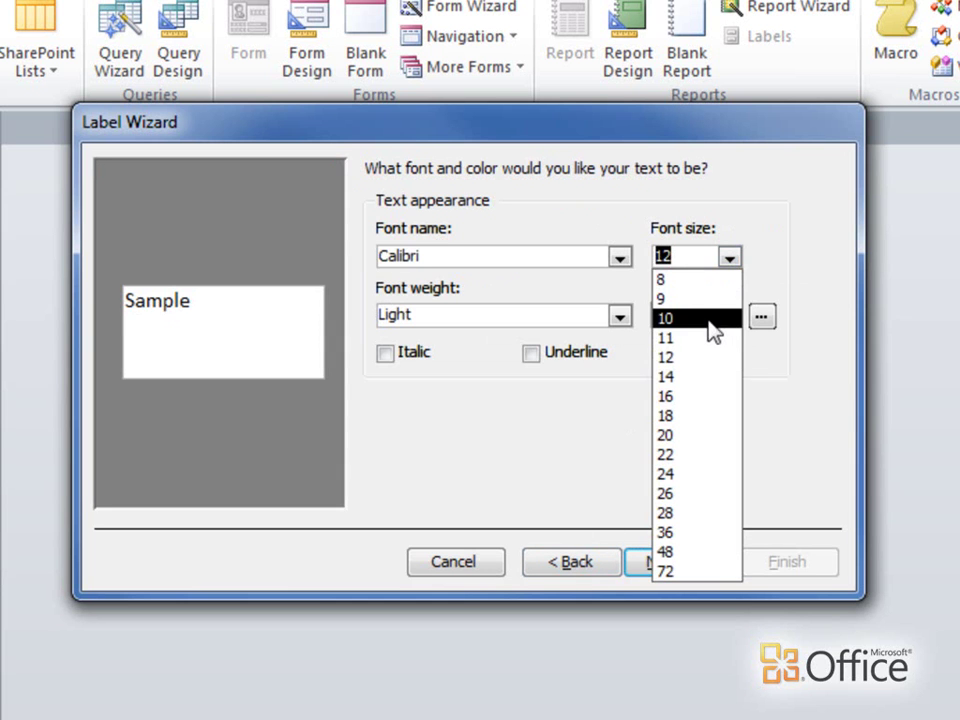
pyautogui.click(716, 320)
pyautogui.click(668, 562)
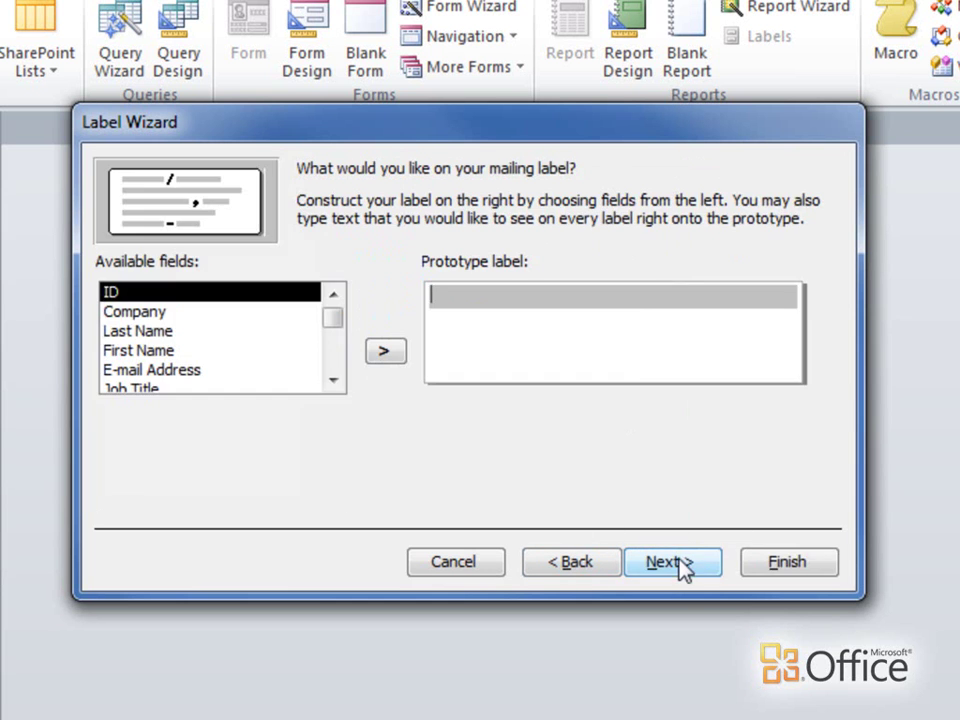
pyautogui.click(634, 323)
pyautogui.click(628, 345)
pyautogui.click(623, 368)
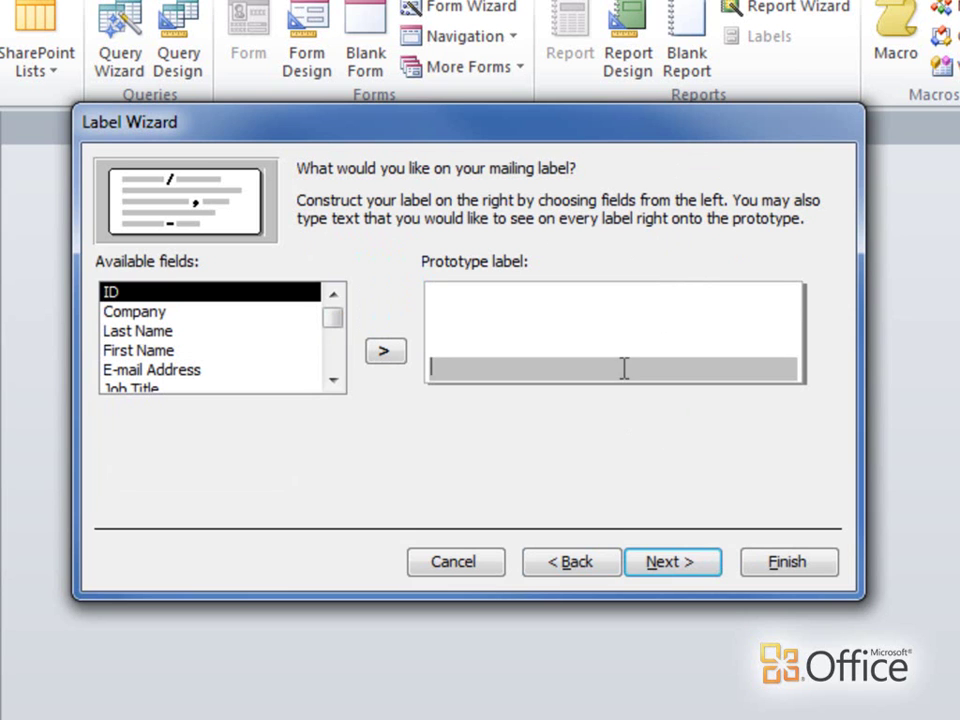
pyautogui.click(626, 296)
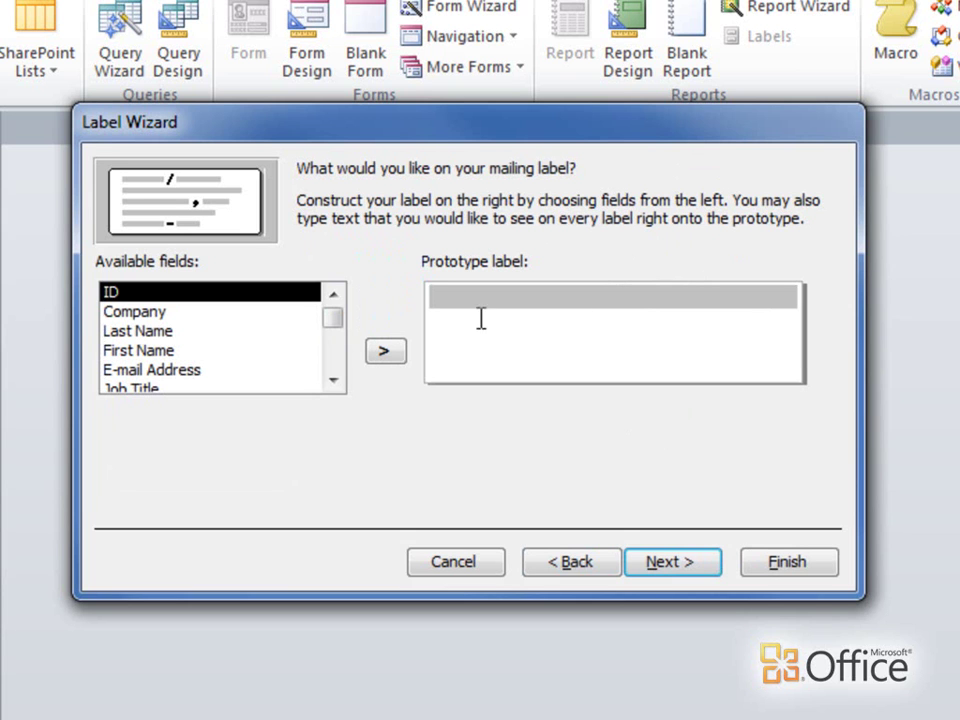
# Step: Add the First Name and Last Name fields to the prototype label's first line, separated by a space
pyautogui.click(252, 358)
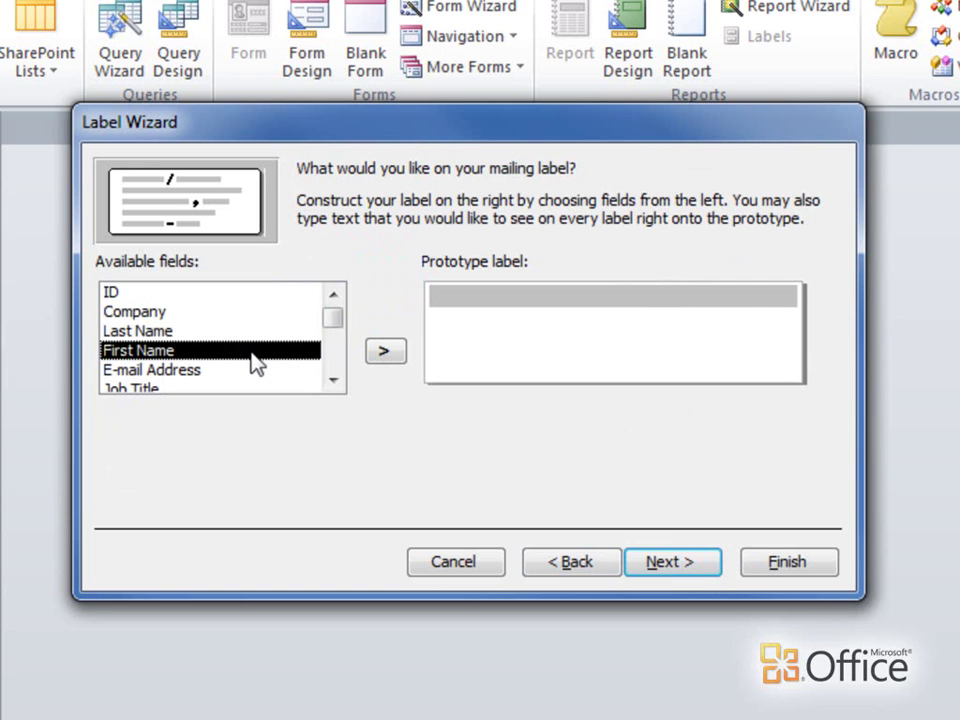
pyautogui.click(385, 356)
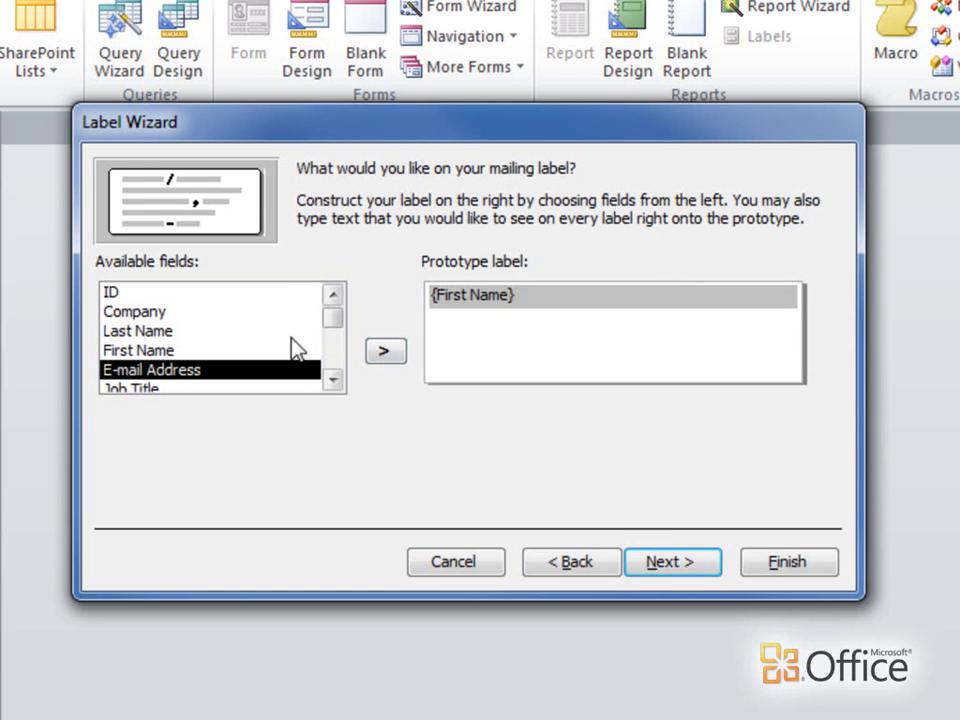
pyautogui.click(265, 335)
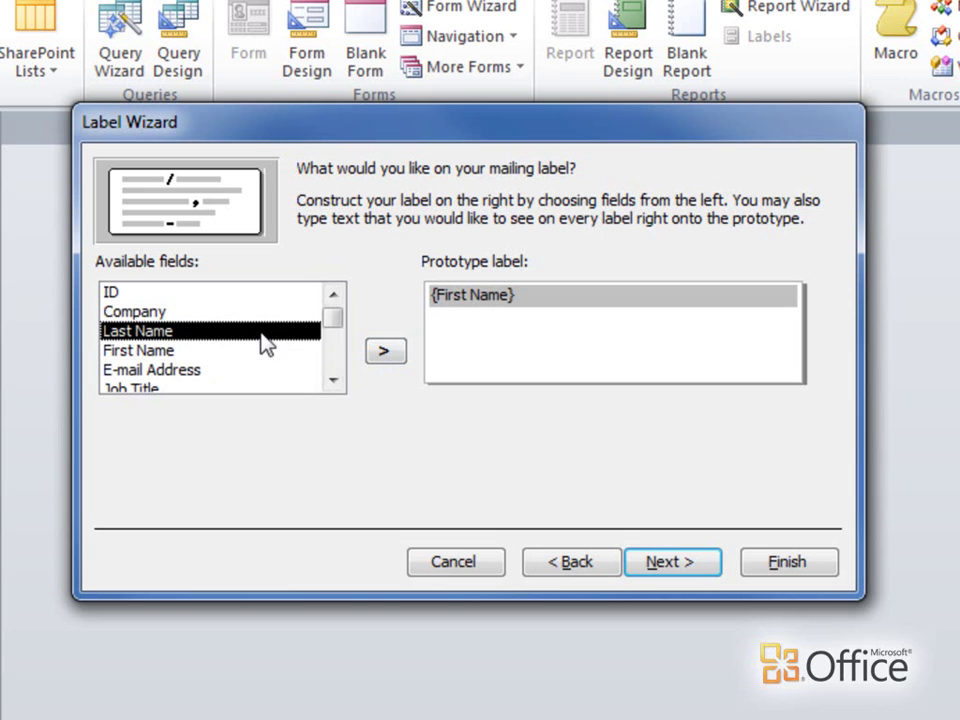
pyautogui.click(394, 364)
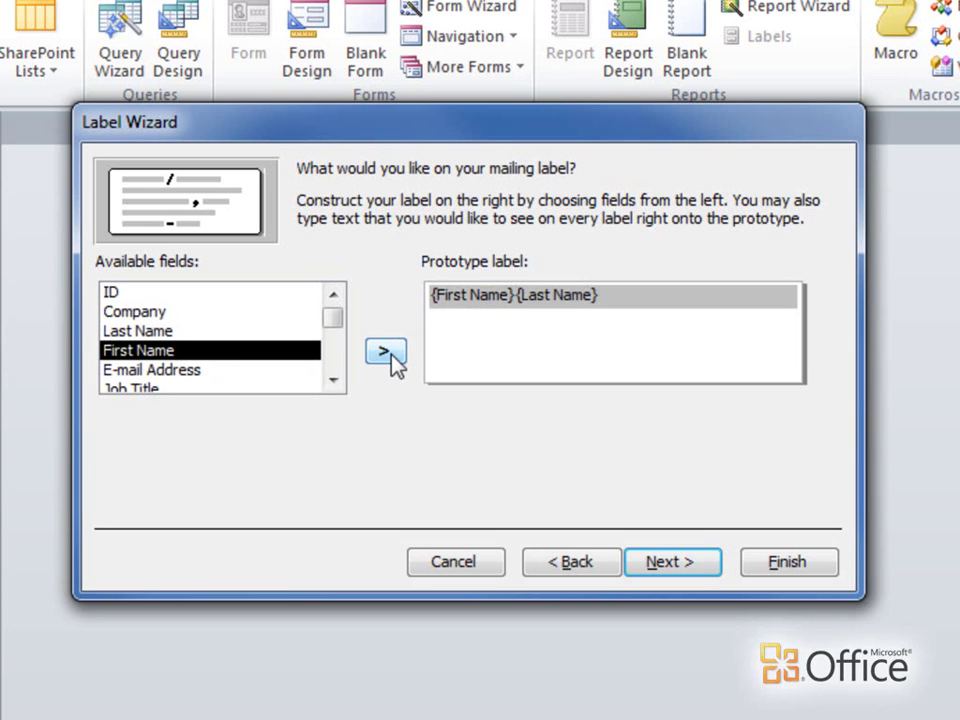
pyautogui.click(518, 298)
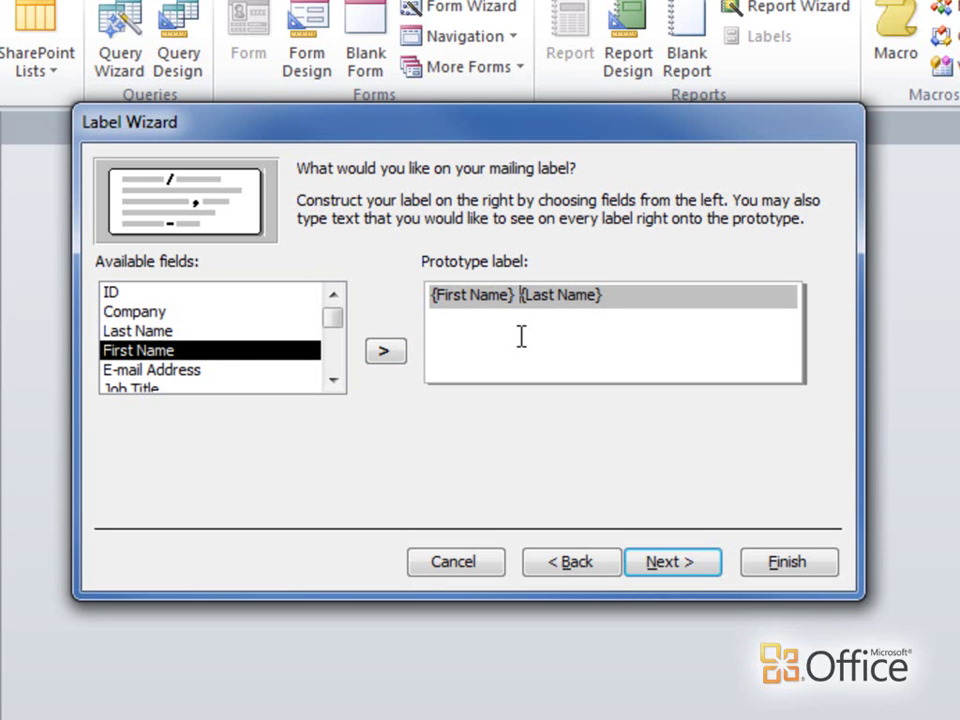
# Step: Add the Address field to the second line of the prototype label
pyautogui.click(518, 323)
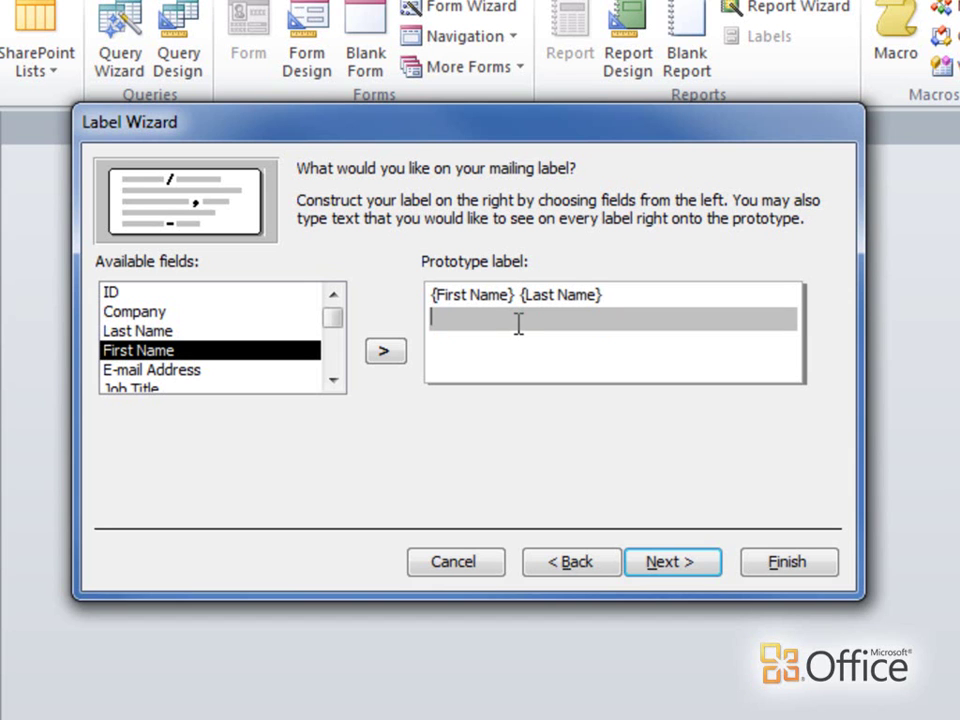
pyautogui.click(334, 383)
pyautogui.click(334, 383)
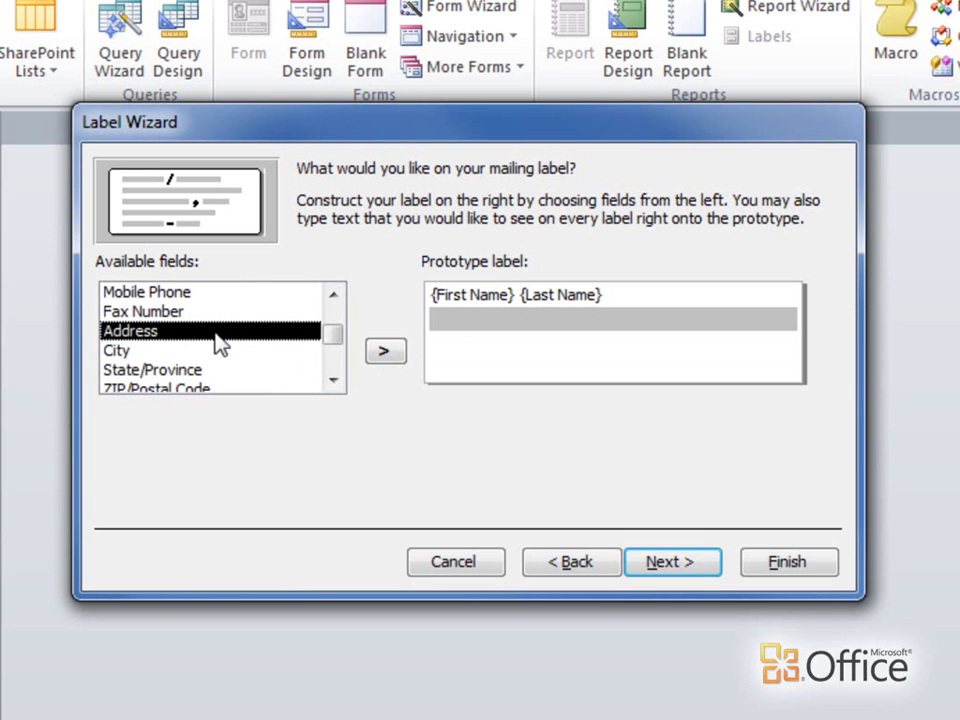
pyautogui.click(373, 357)
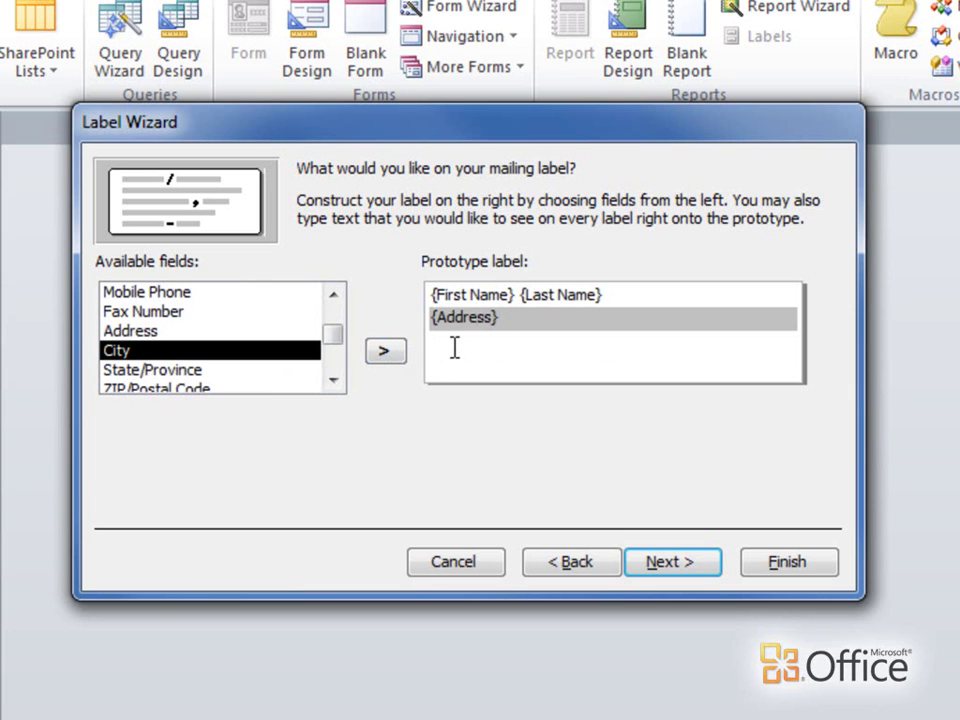
# Step: Add City, State/Province and ZIP/Postal Code to the prototype label's third line with a comma after City, and Country/Region to the fourth line
pyautogui.click(437, 347)
pyautogui.click(383, 354)
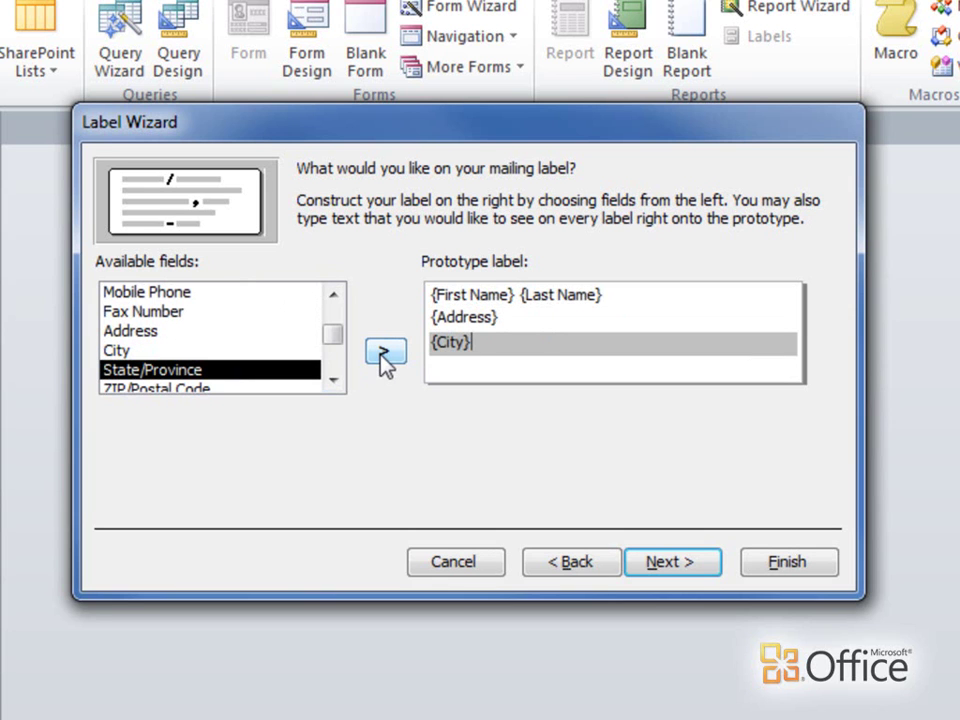
pyautogui.write(',')
pyautogui.click(384, 354)
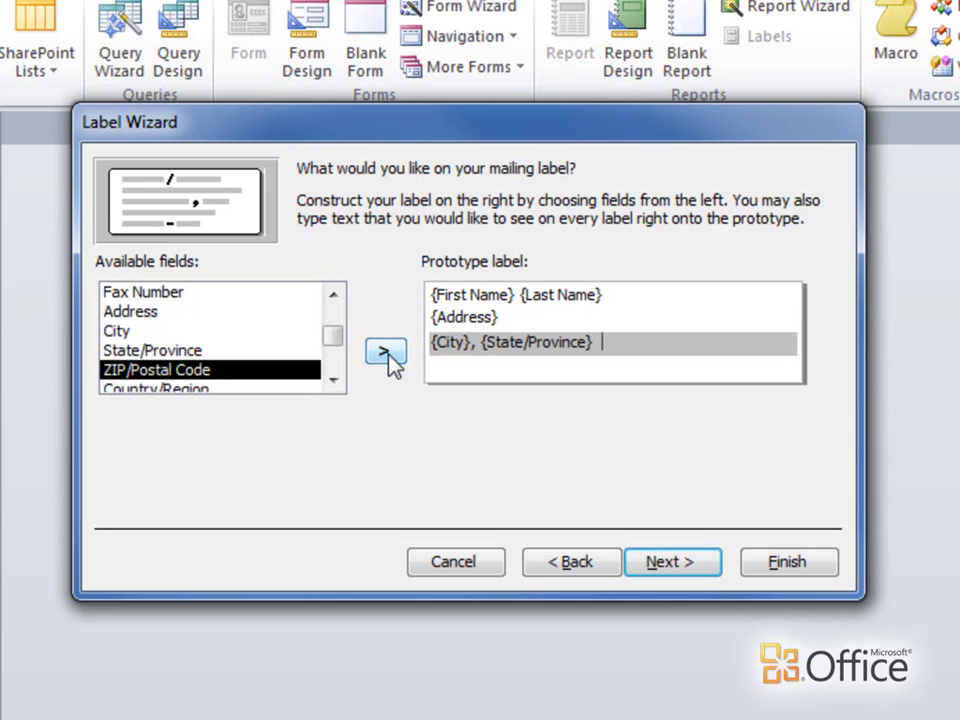
pyautogui.click(392, 360)
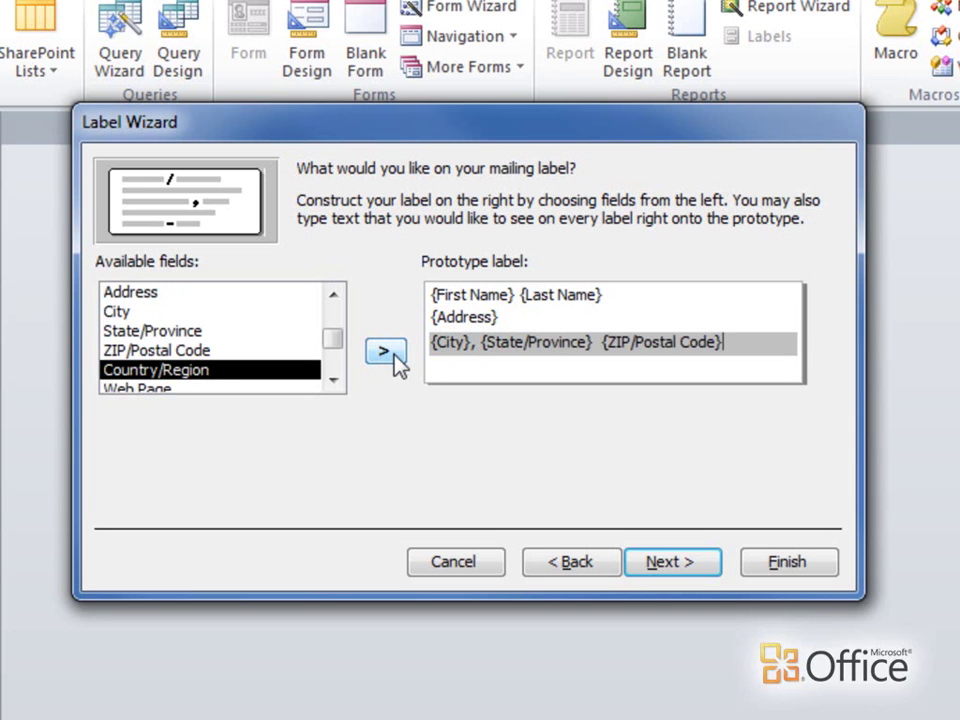
pyautogui.click(456, 370)
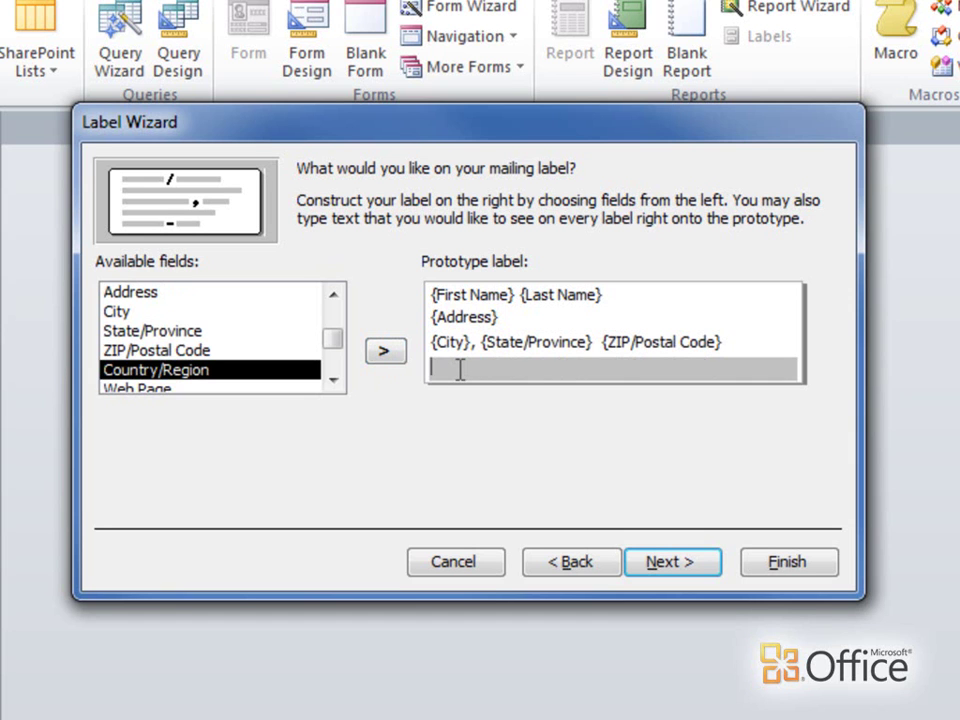
pyautogui.click(398, 358)
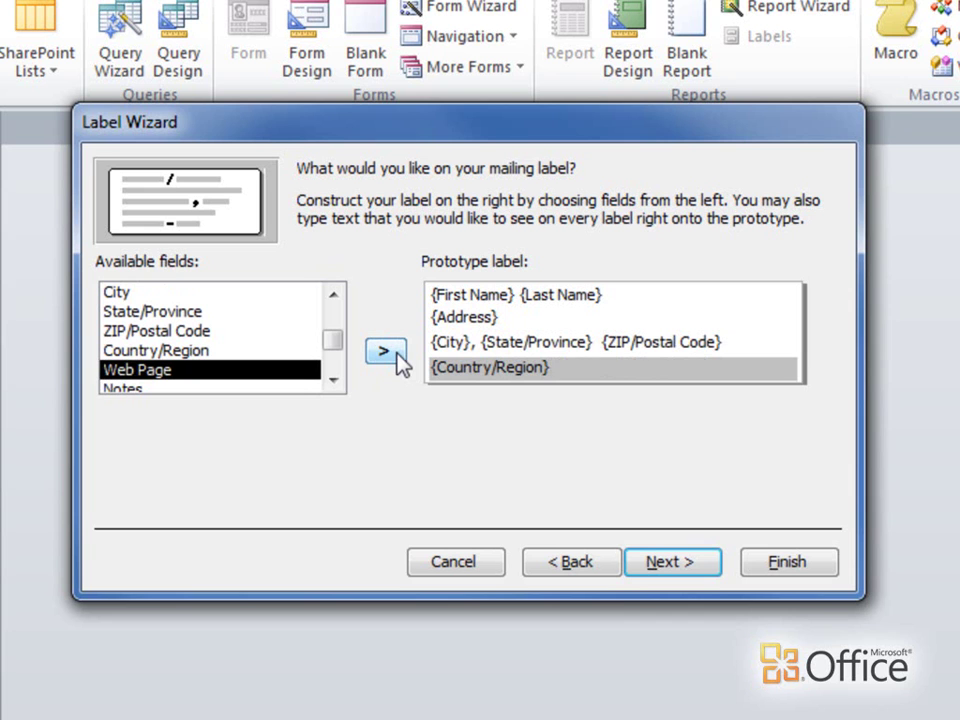
# Step: Add the Web Page and Notes fields after Country/Region on the prototype label, and delete both of them again
pyautogui.click(399, 360)
pyautogui.click(386, 352)
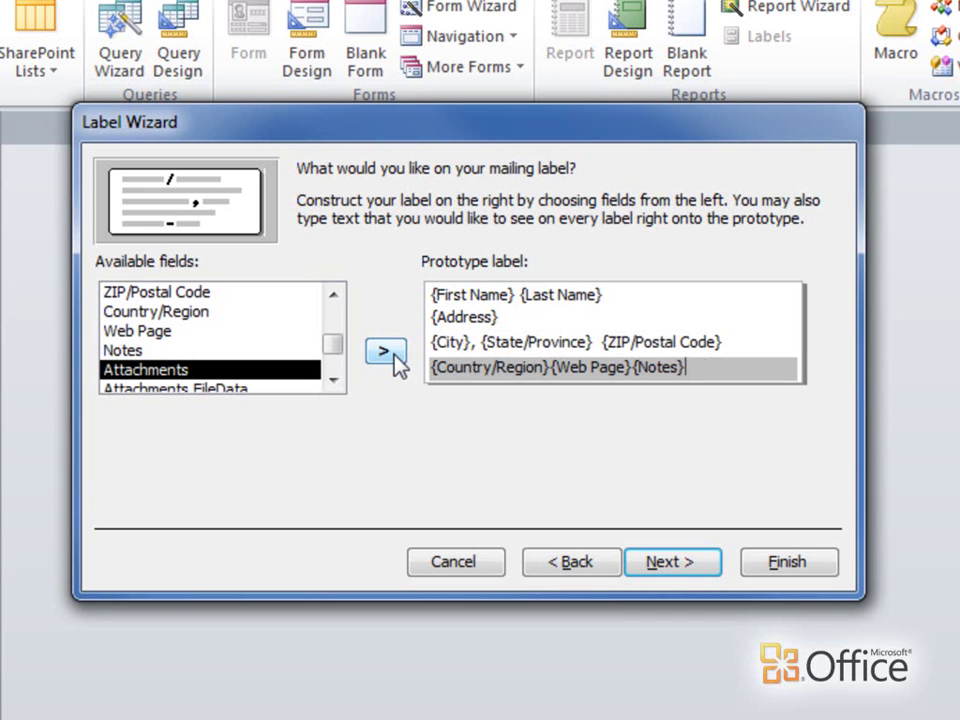
pyautogui.press('BackSpace')
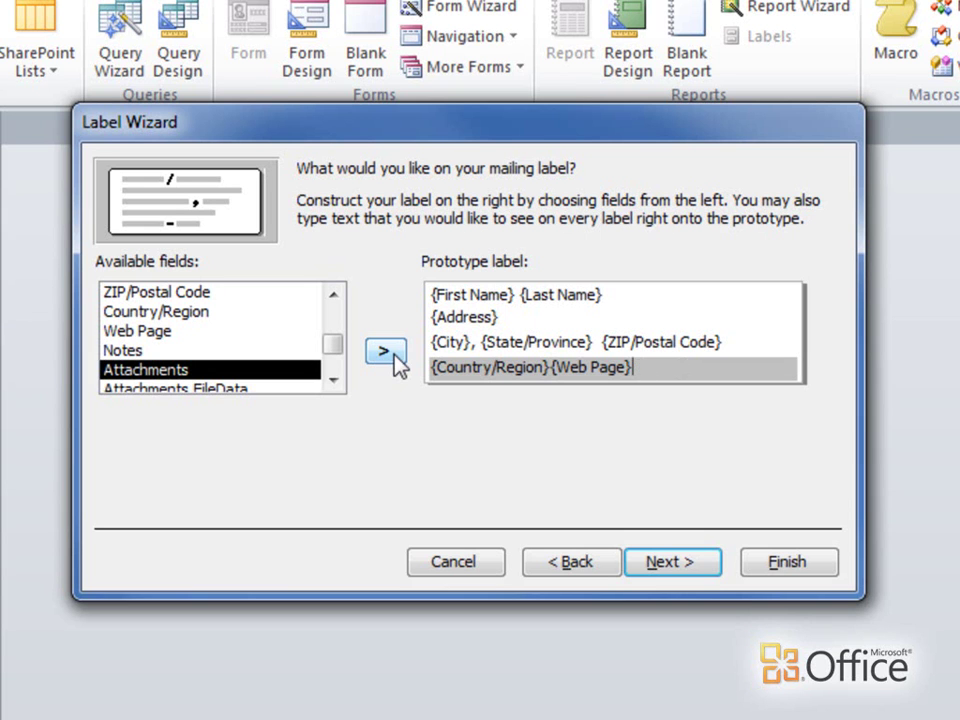
pyautogui.doubleClick(575, 369)
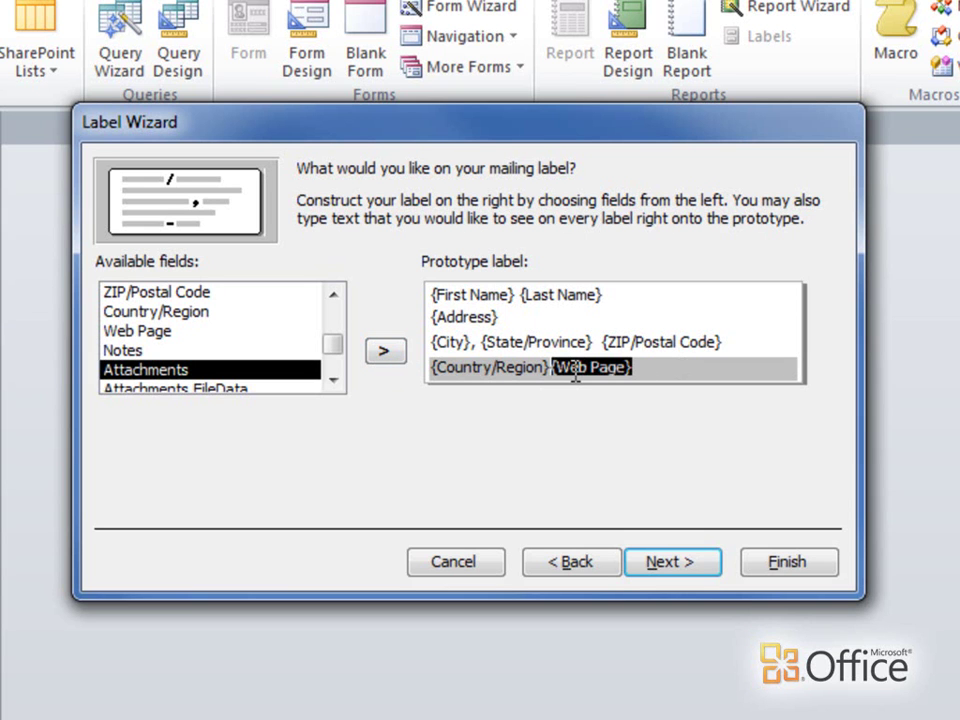
pyautogui.press('BackSpace')
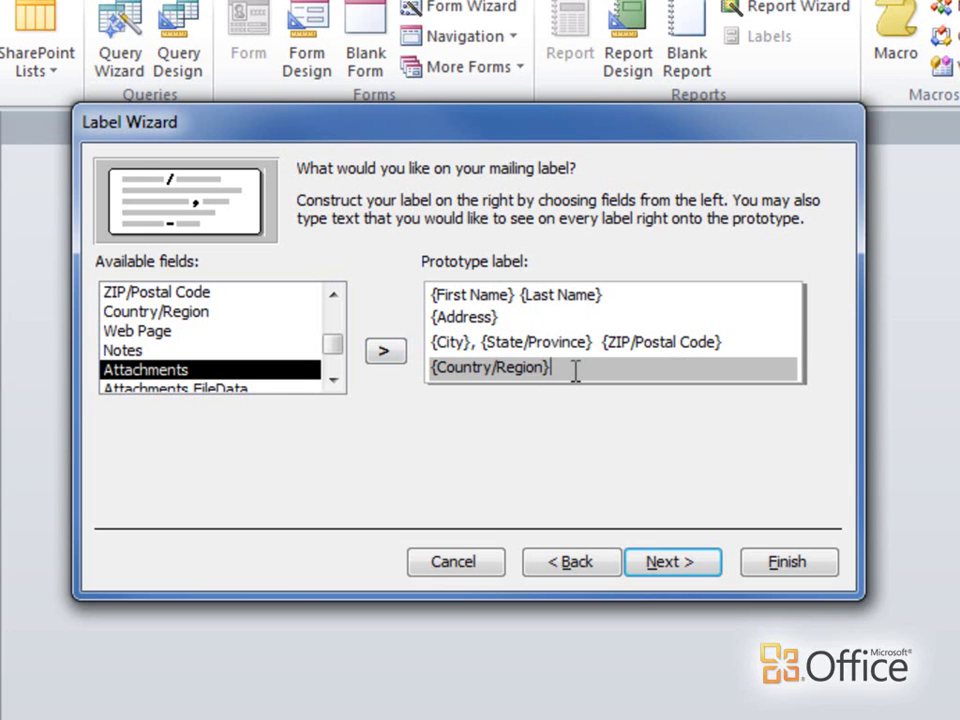
# Step: Sort the labels by ZIP/Postal Code and by Last Name as the second sort field
pyautogui.click(668, 566)
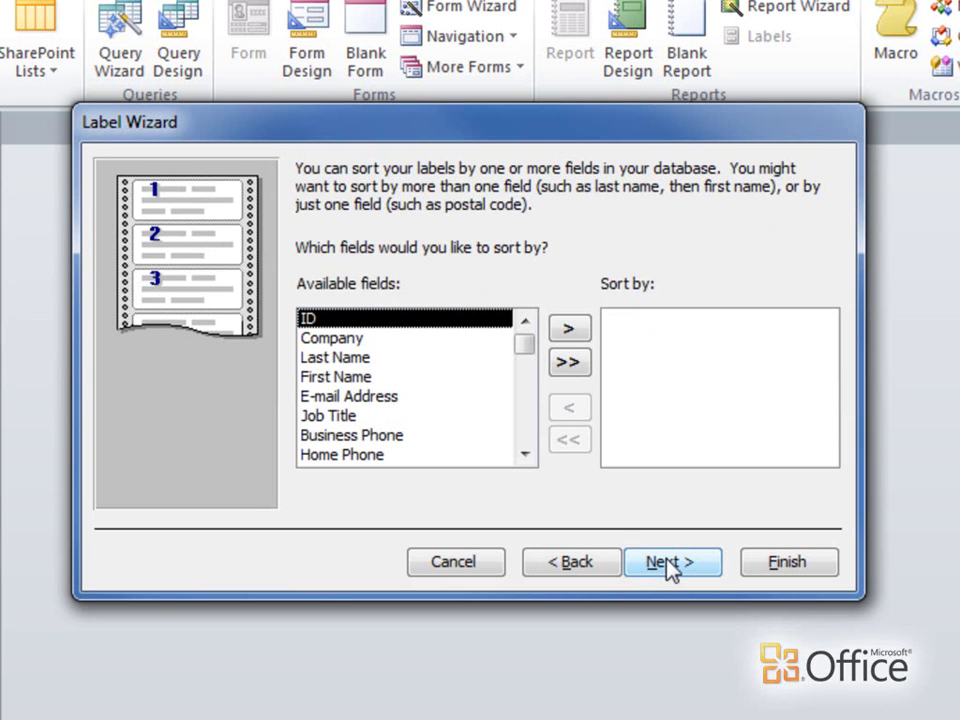
pyautogui.moveTo(526, 352); pyautogui.dragTo(530, 401)
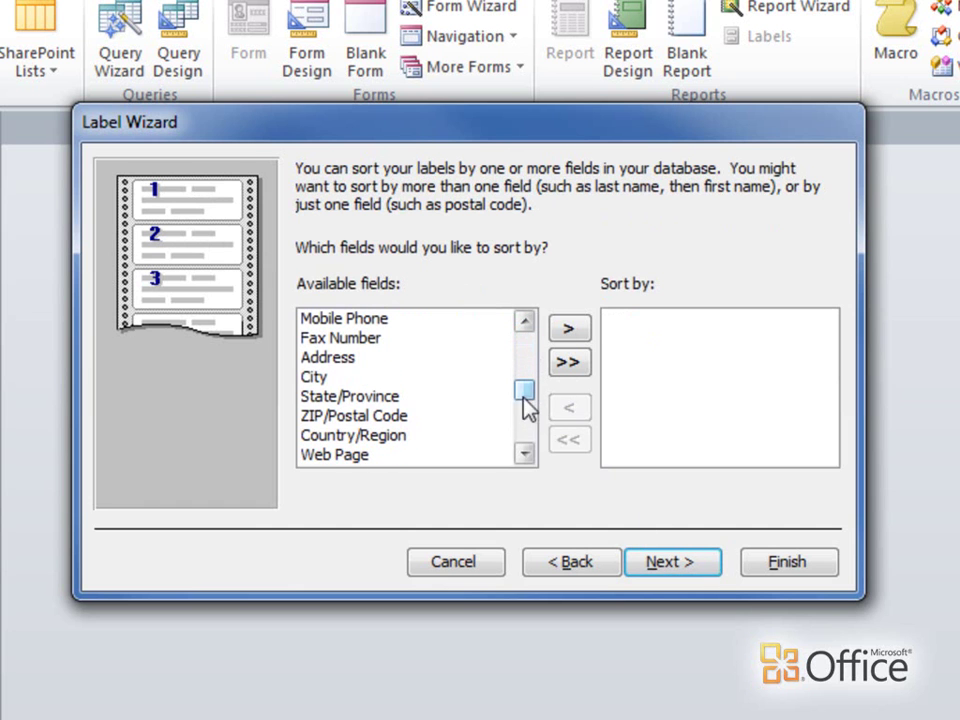
pyautogui.doubleClick(413, 418)
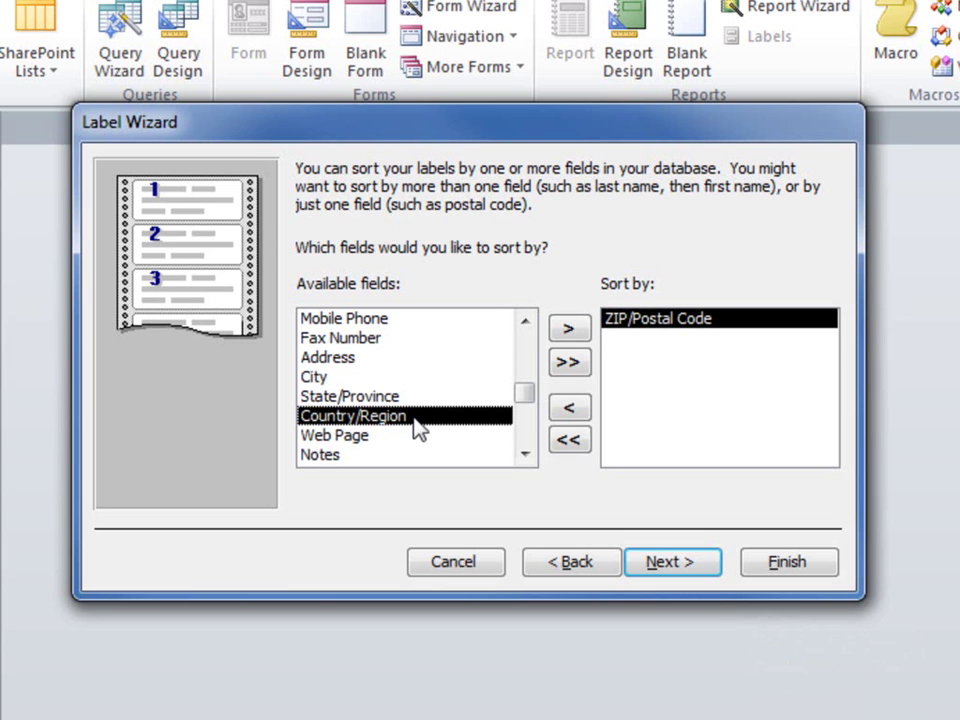
pyautogui.moveTo(527, 399); pyautogui.dragTo(524, 358)
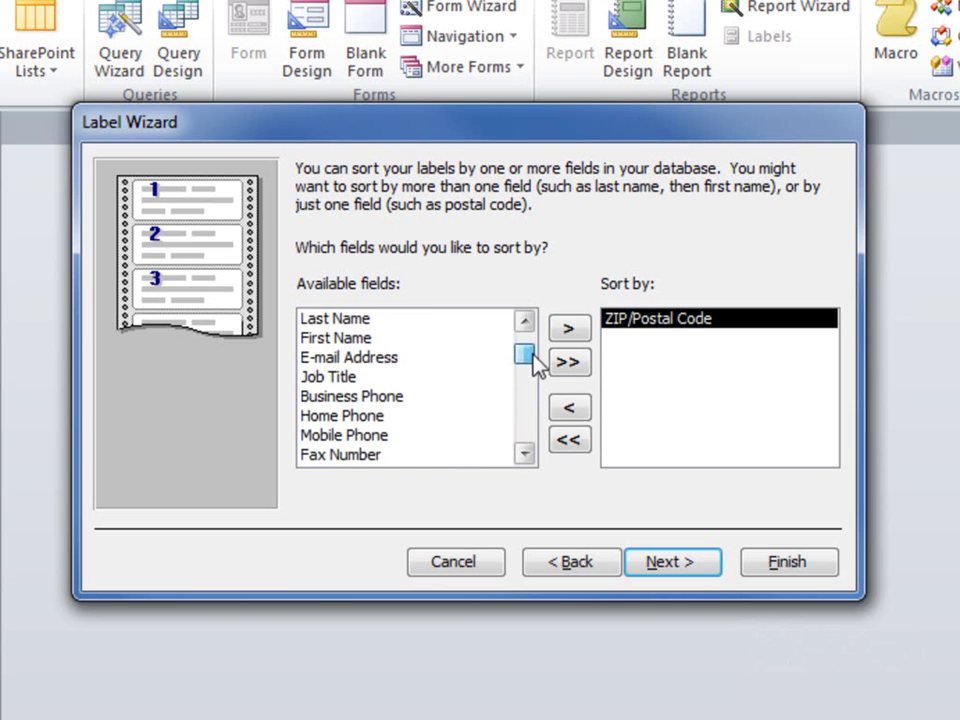
pyautogui.click(437, 334)
pyautogui.doubleClick(440, 336)
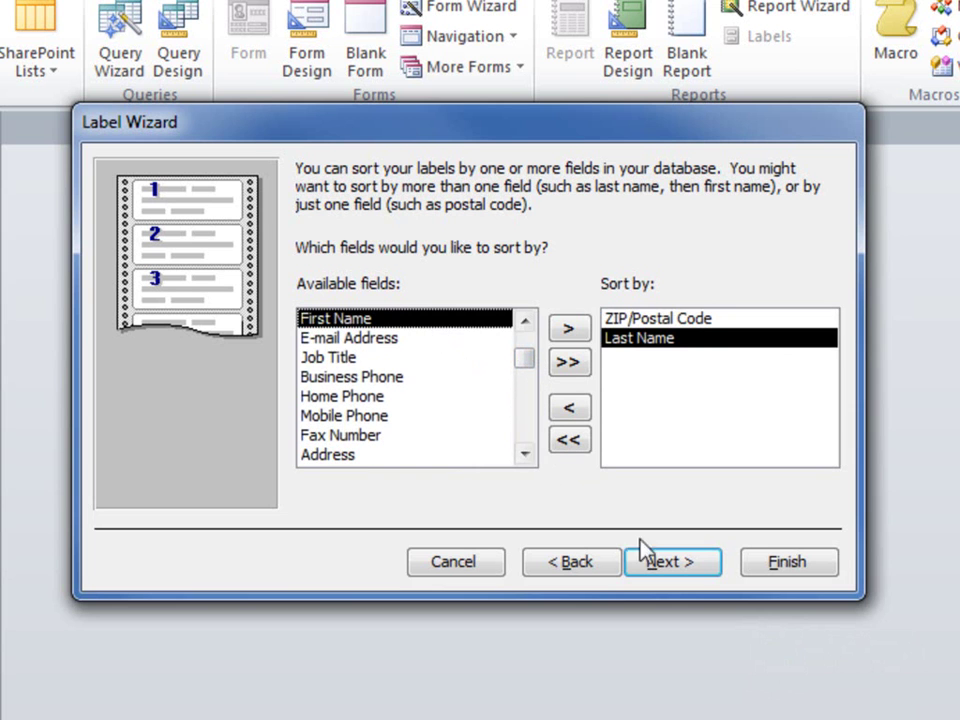
pyautogui.click(670, 570)
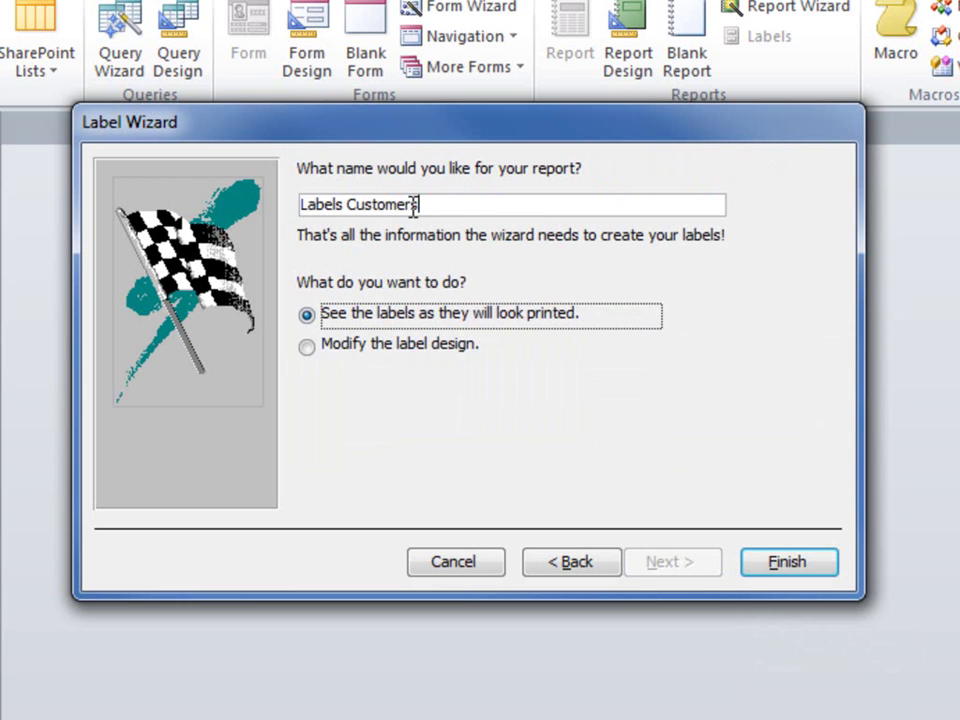
# Step: Name the report "Customer mailing labels - Avery 5260" and finish the wizard with the labels shown as they will look printed
pyautogui.moveTo(448, 203); pyautogui.dragTo(281, 208)
pyautogui.write('Customer ma')
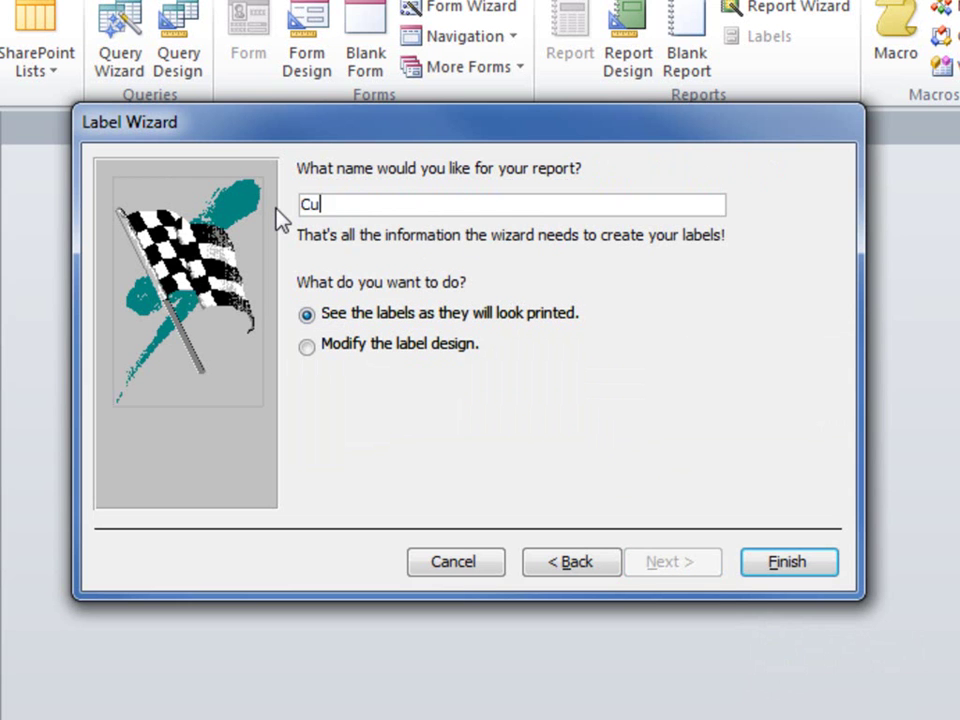
pyautogui.write('iling labels - Avery 5260')
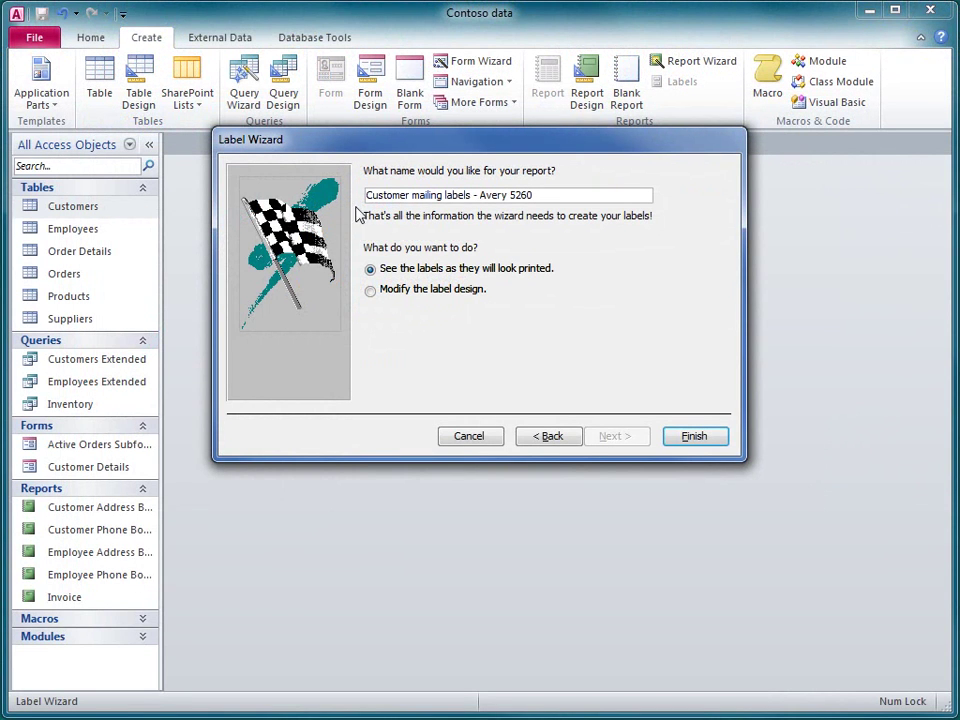
pyautogui.click(389, 277)
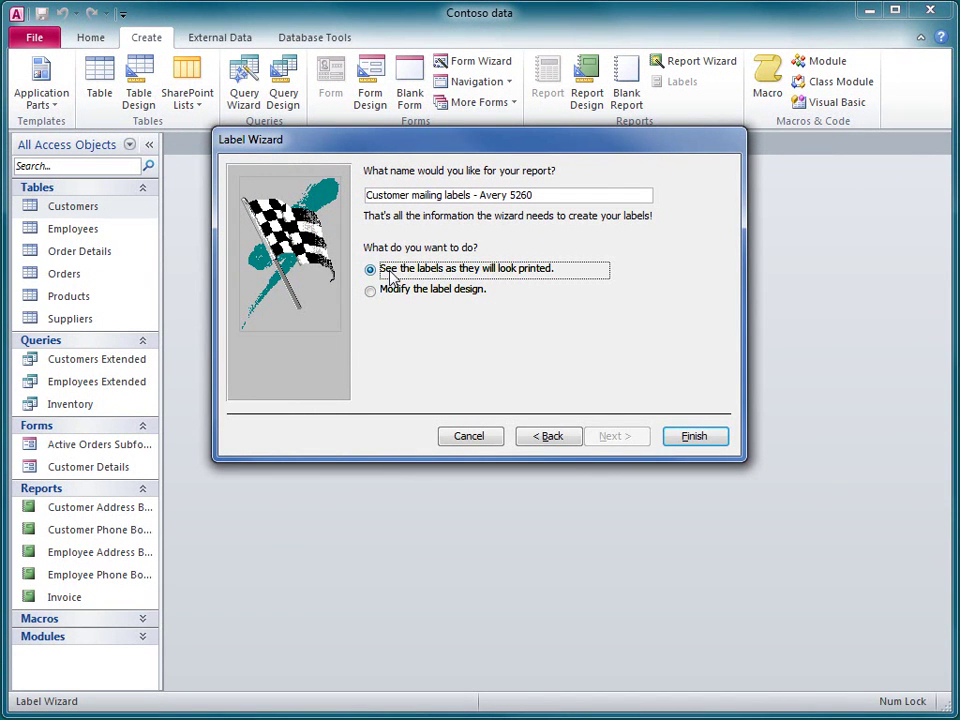
pyautogui.click(683, 444)
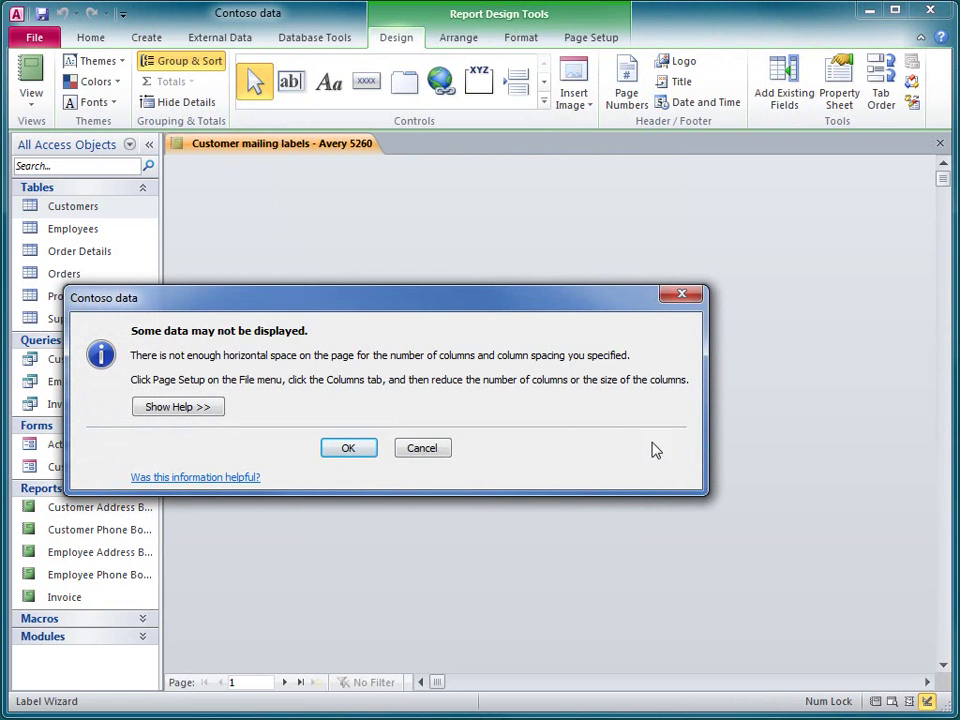
pyautogui.click(369, 452)
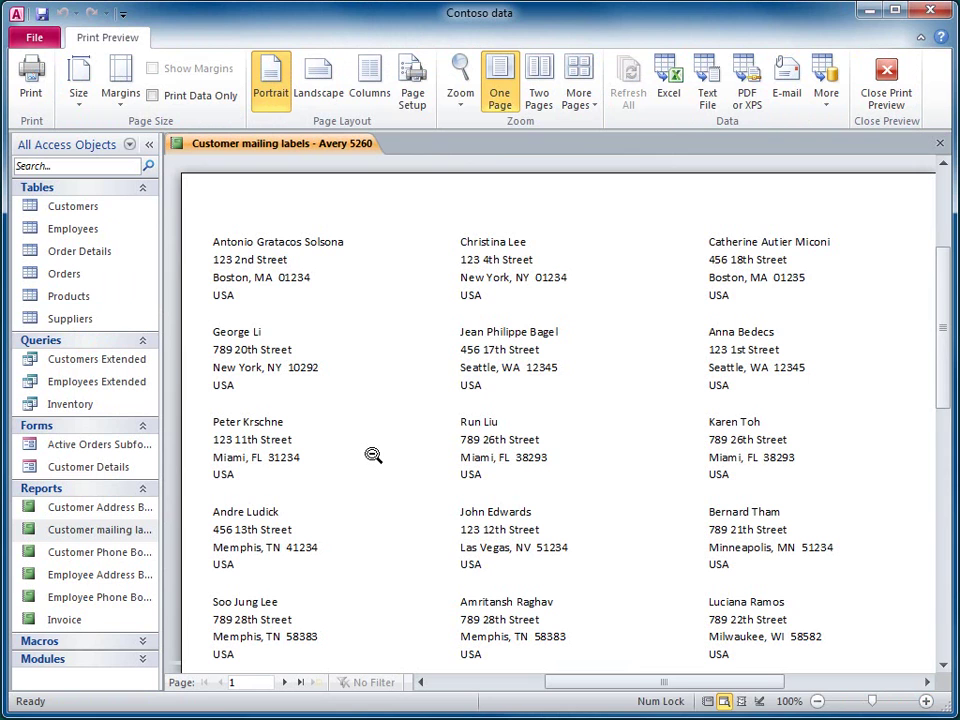
# Step: Examine the labels in the print preview at 200% zoom and return to 100%
pyautogui.click(461, 104)
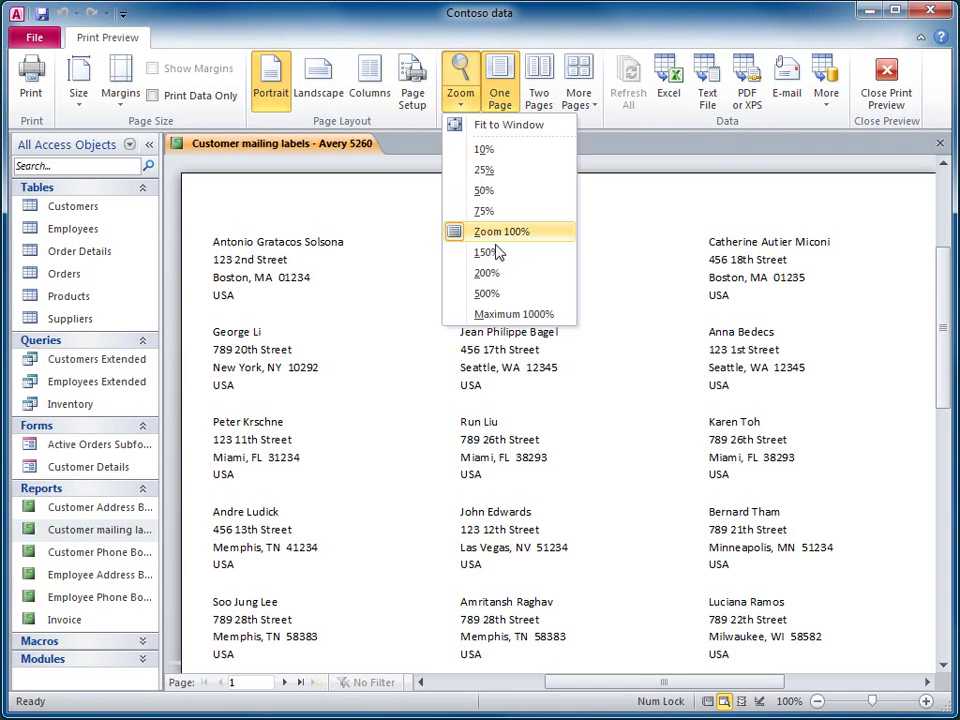
pyautogui.click(512, 275)
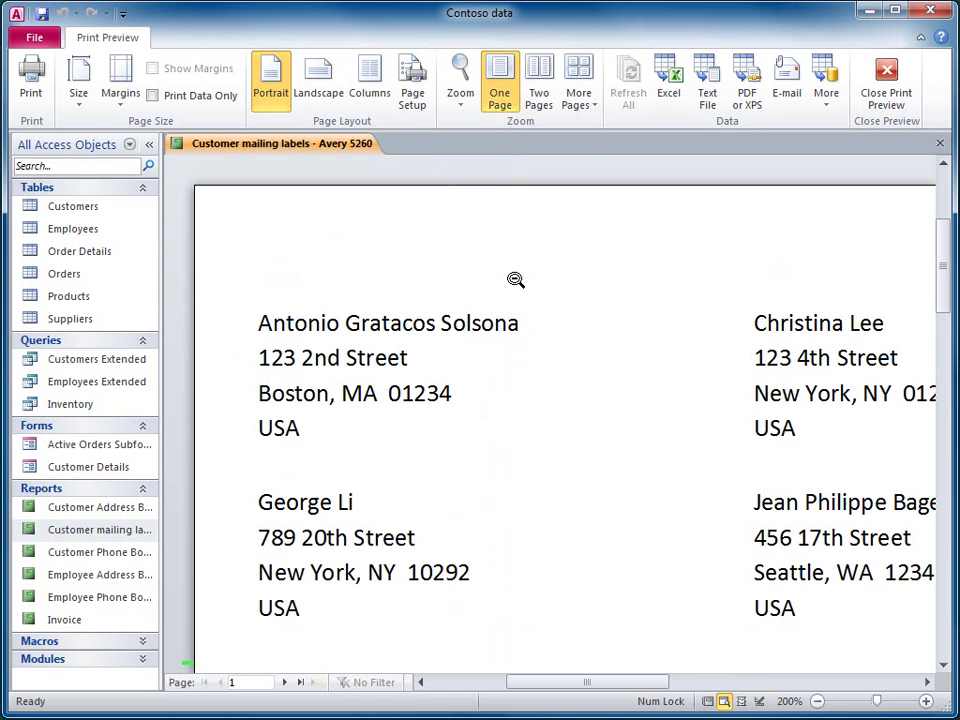
pyautogui.click(464, 106)
pyautogui.click(517, 238)
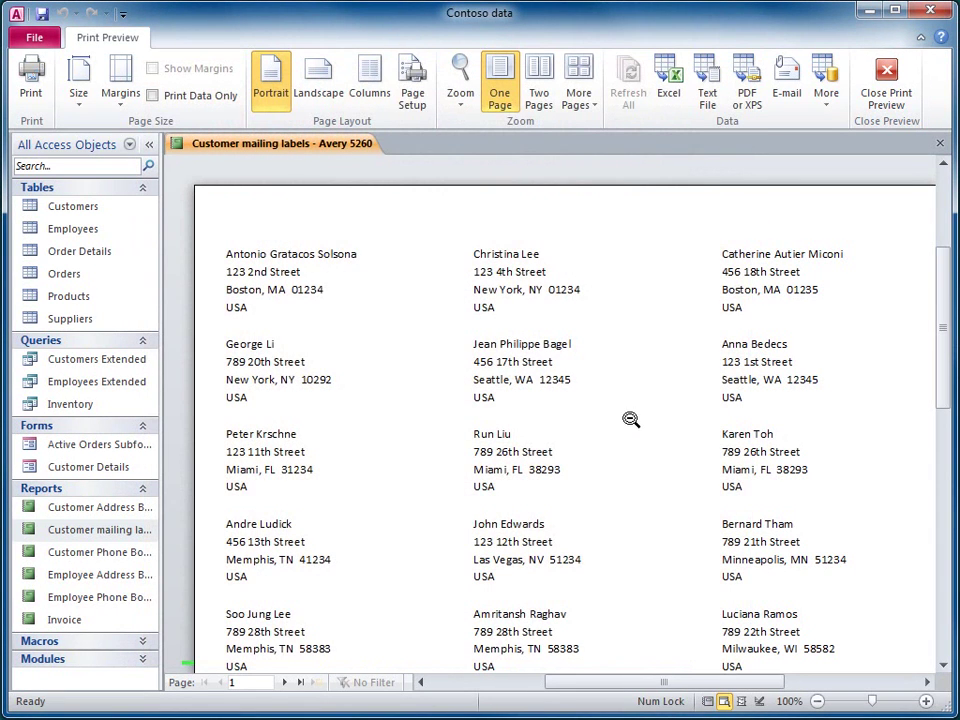
# Step: Try to print one copy of all the labels, cancelling at the horizontal space message
pyautogui.click(33, 92)
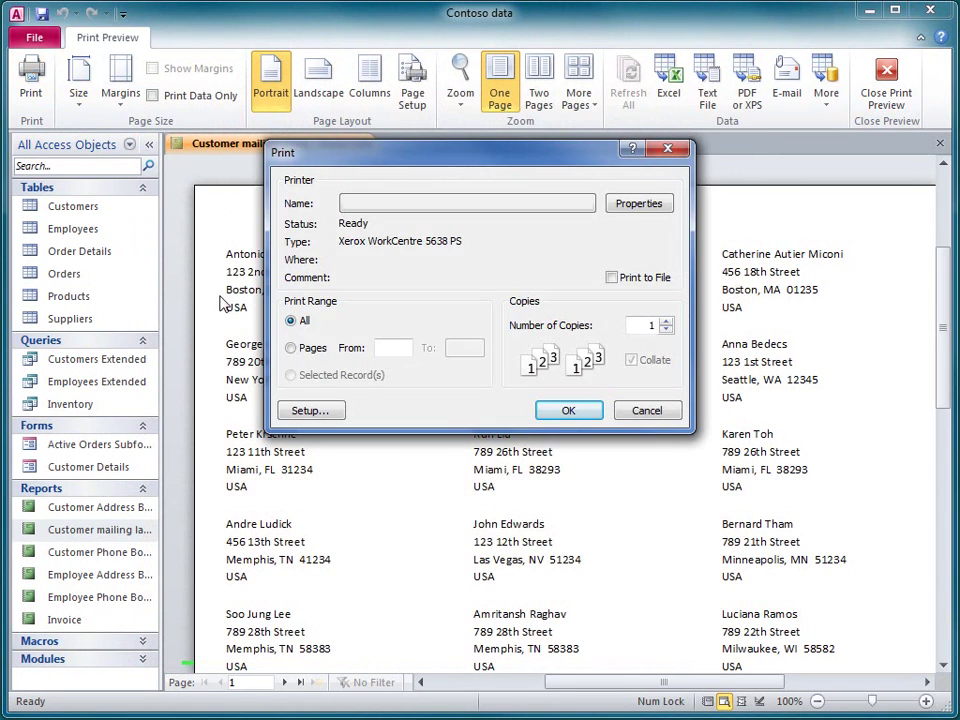
pyautogui.click(546, 414)
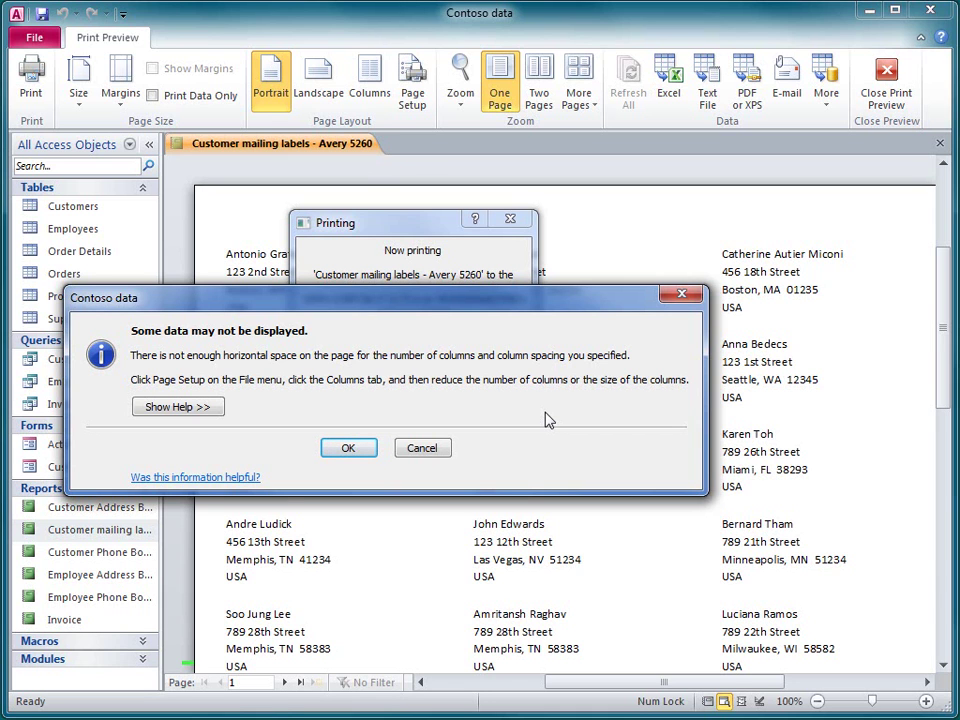
pyautogui.click(445, 451)
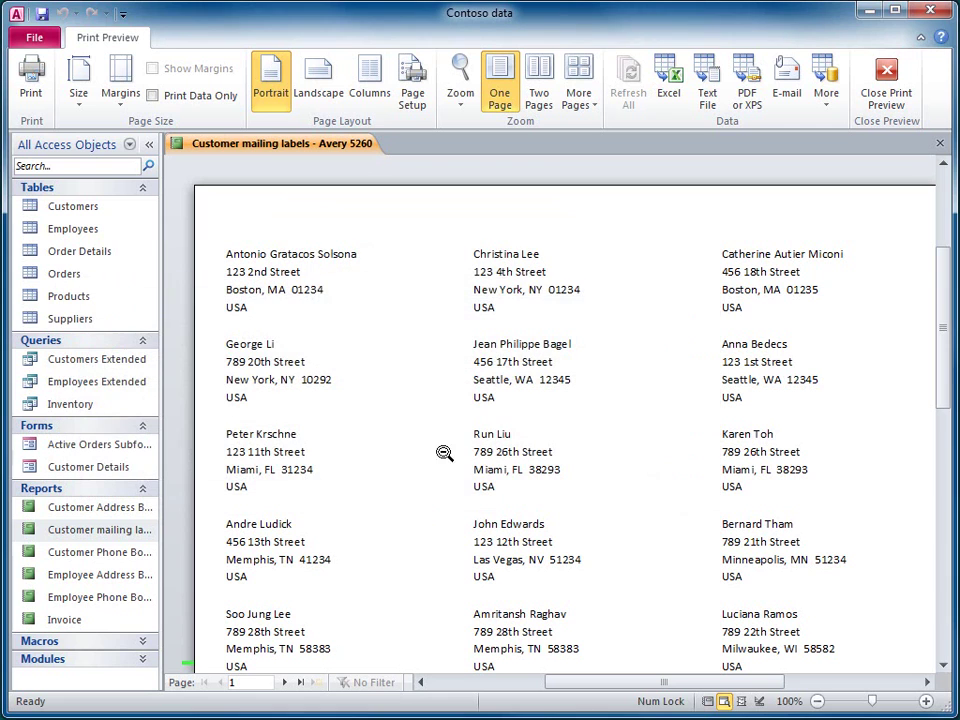
# Step: Collapse the navigation pane and print one copy of all the labels, accepting the horizontal space message
pyautogui.click(150, 145)
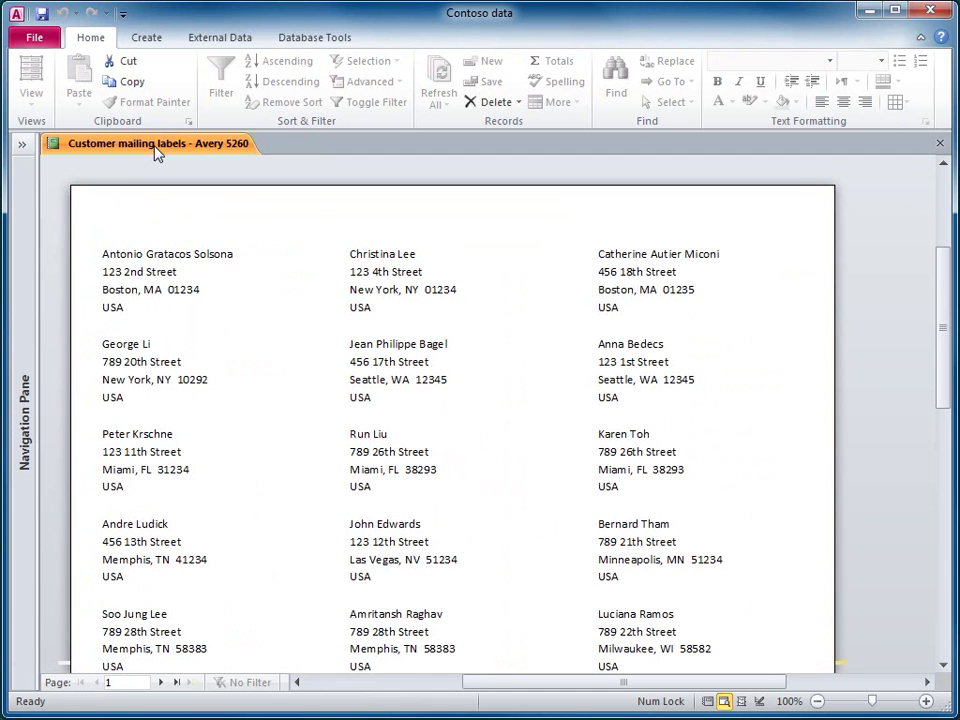
pyautogui.click(188, 203)
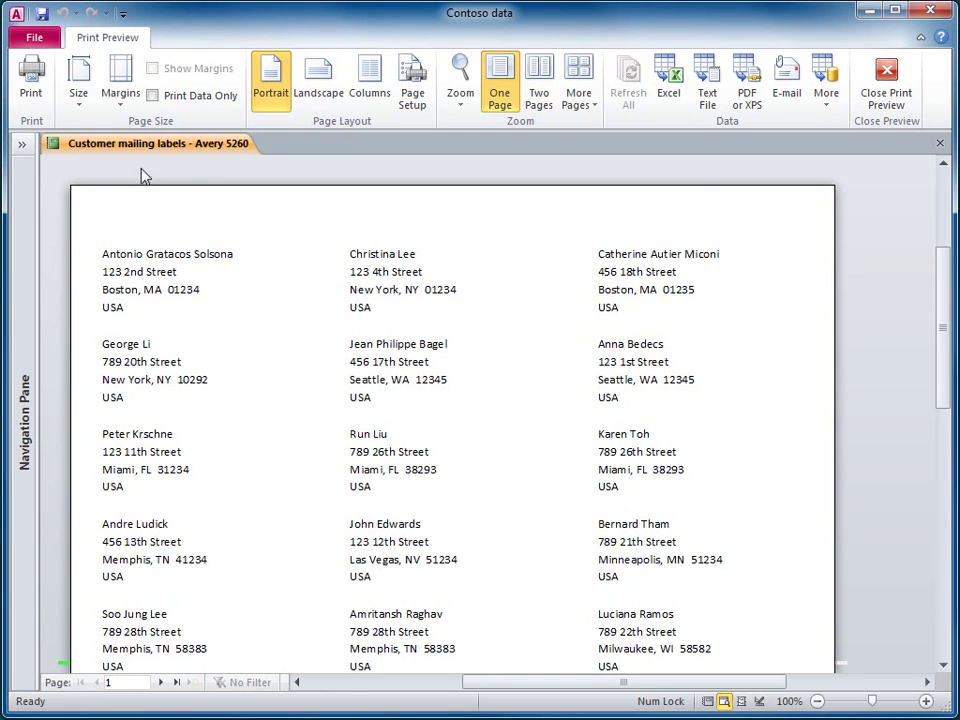
pyautogui.click(38, 92)
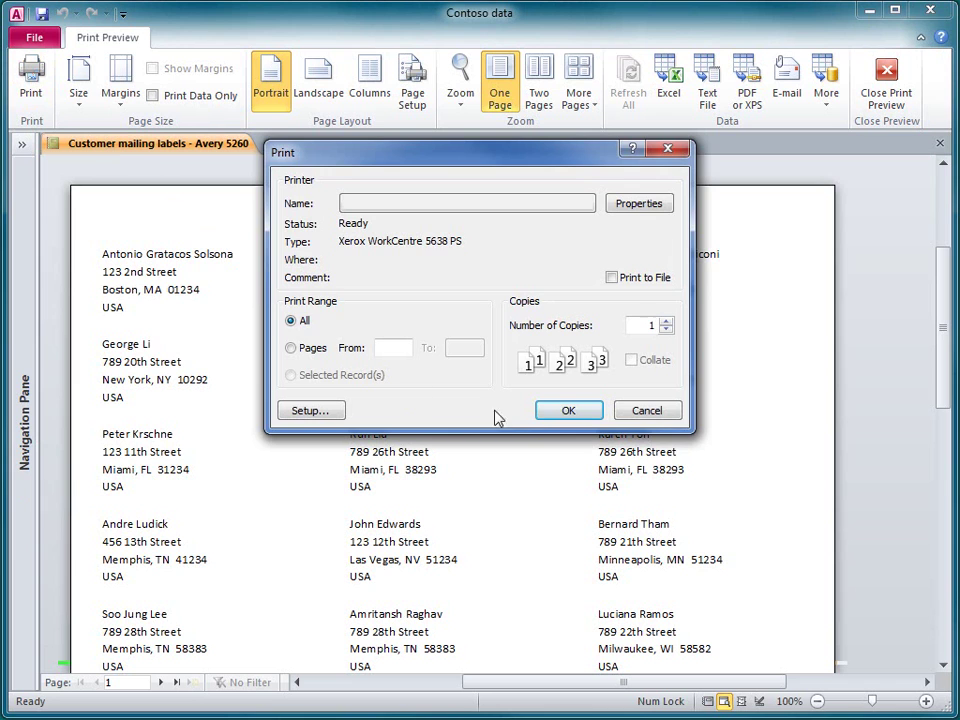
pyautogui.click(543, 410)
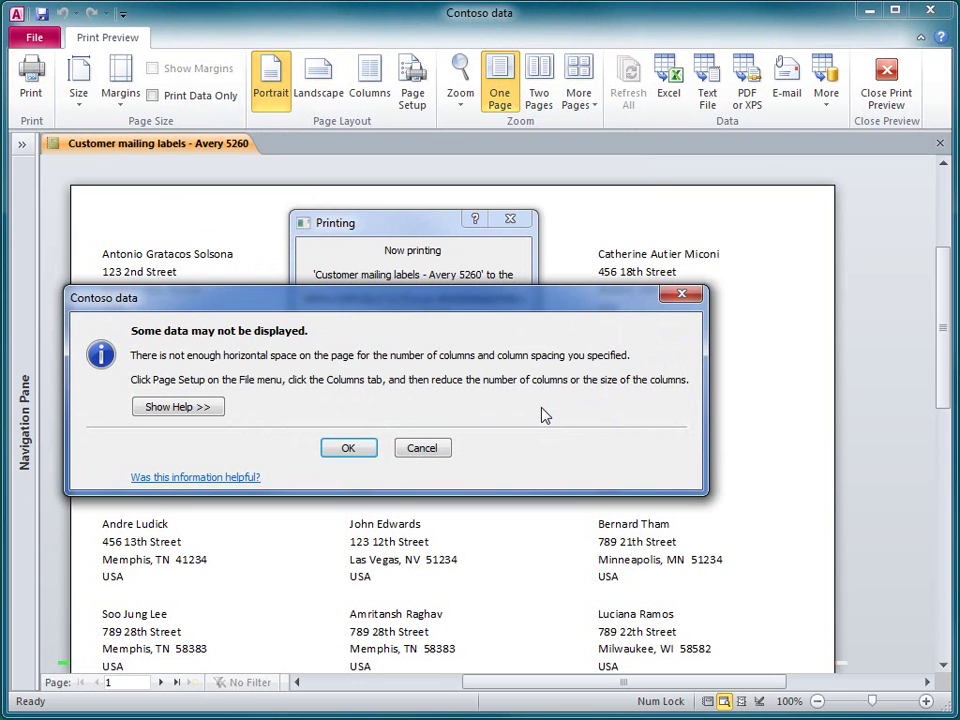
pyautogui.click(366, 451)
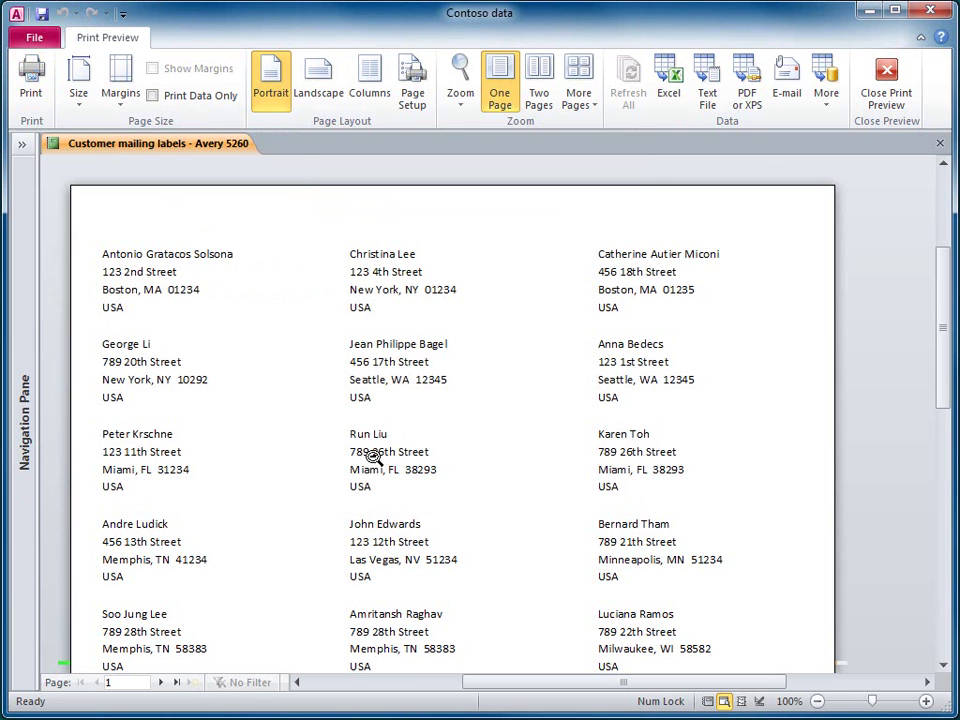
# Step: Switch the label report to Design View and narrow the report's width slightly by moving its right edge inward
pyautogui.rightClick(191, 146)
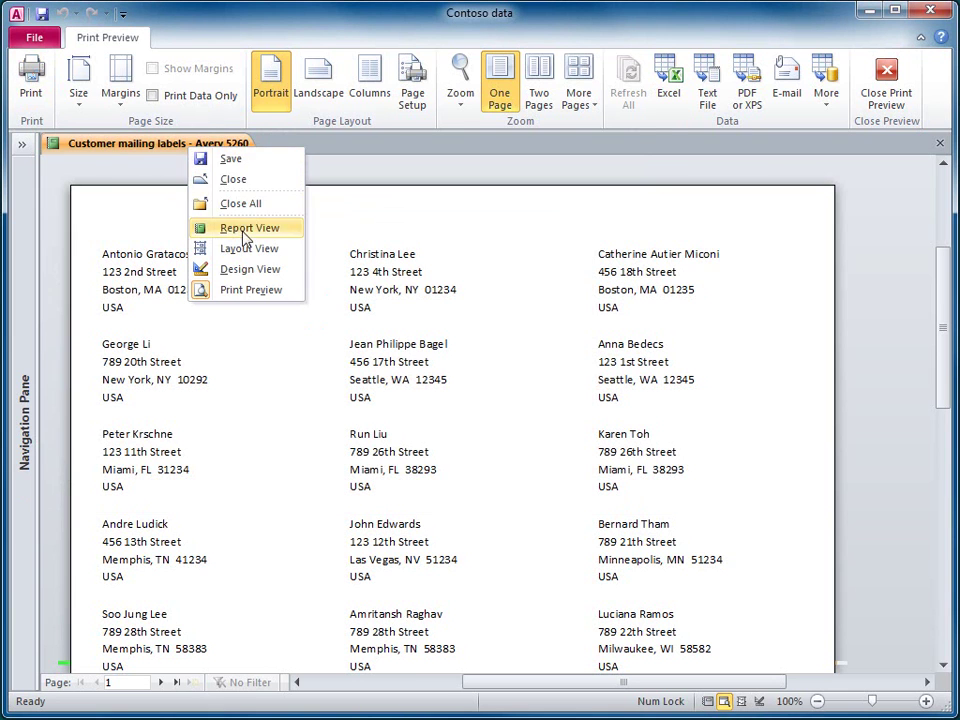
pyautogui.click(277, 272)
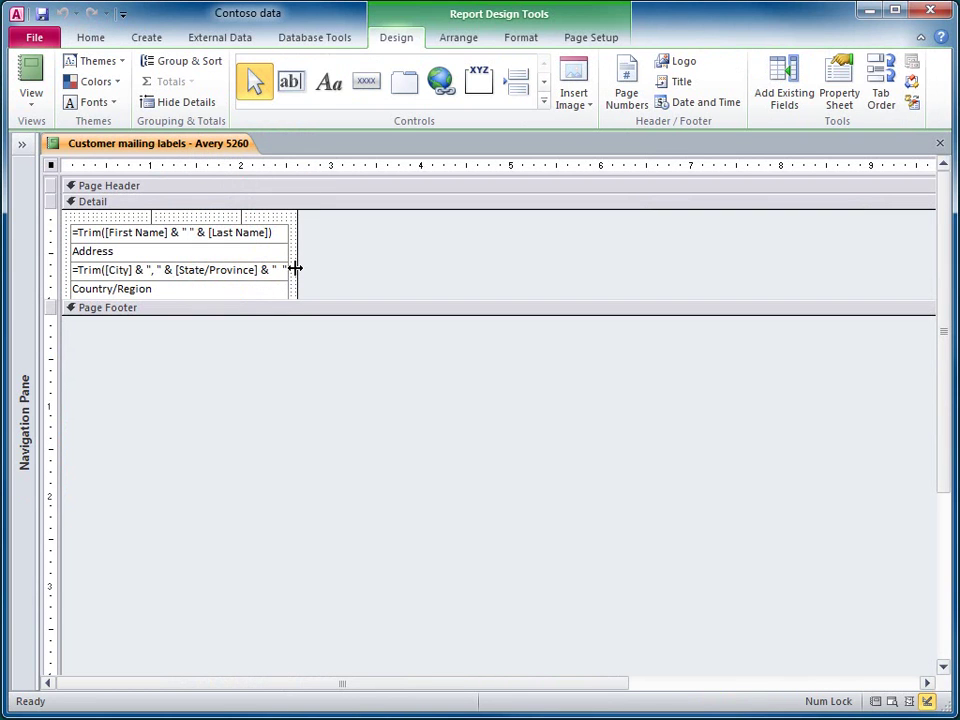
pyautogui.moveTo(298, 268)
pyautogui.mouseDown()
pyautogui.moveTo(309, 268)
pyautogui.moveTo(296, 269)
pyautogui.mouseUp()
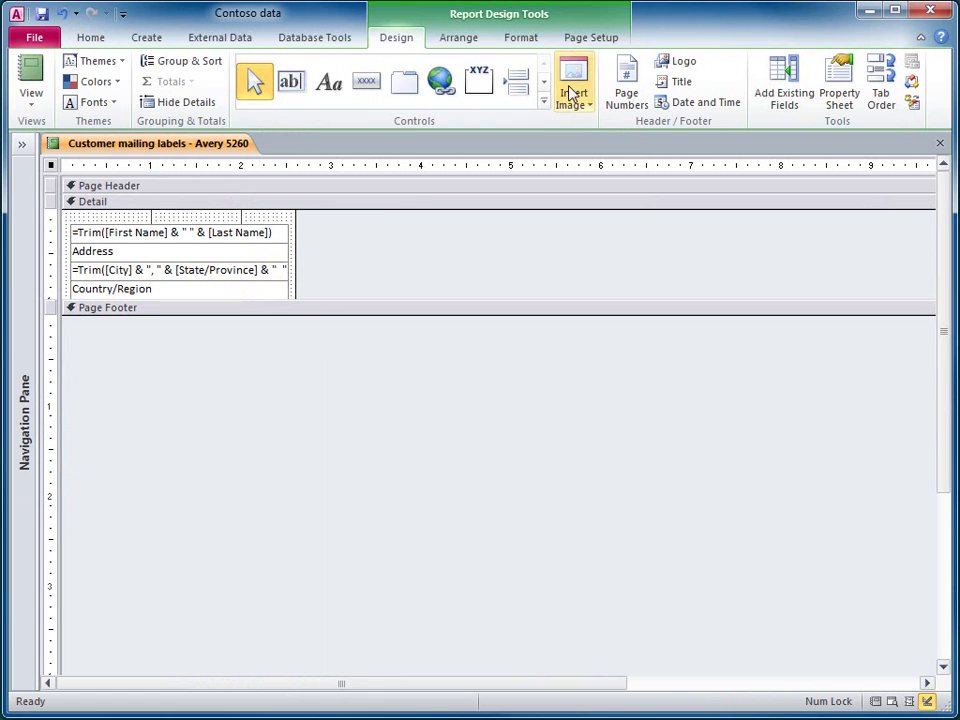
# Step: Review the label report's margins and column settings in Page Setup, and close it without making changes
pyautogui.click(600, 42)
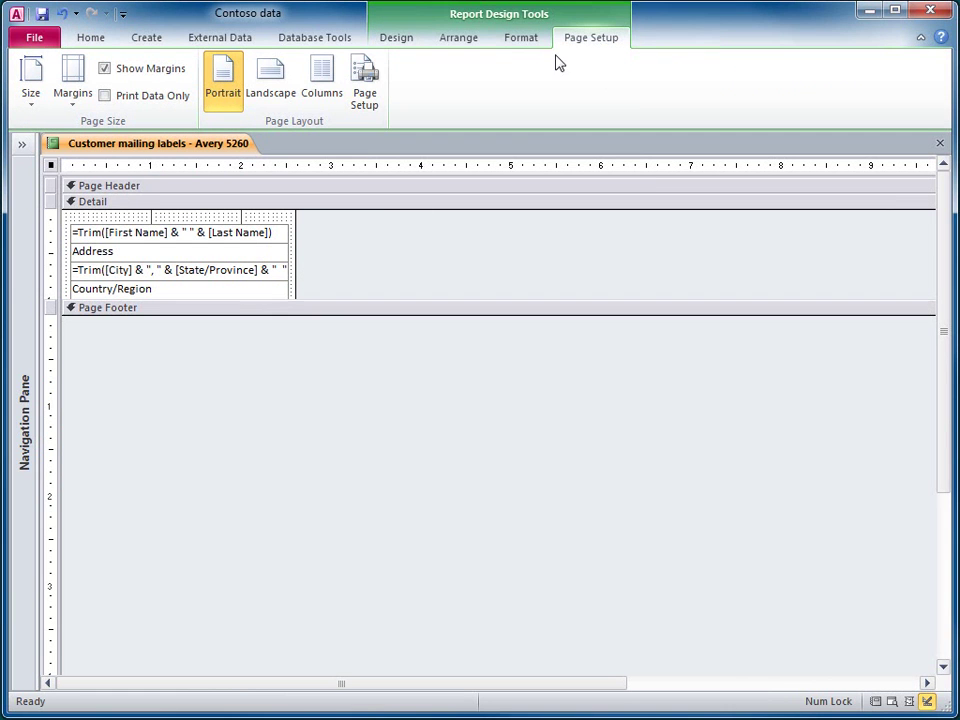
pyautogui.click(373, 98)
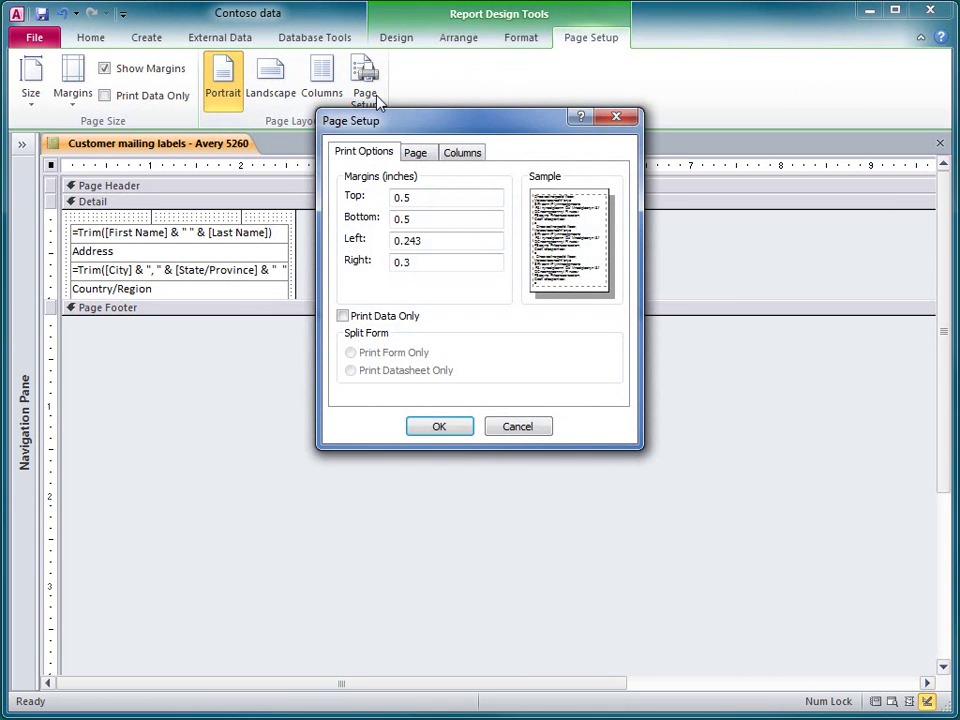
pyautogui.click(455, 155)
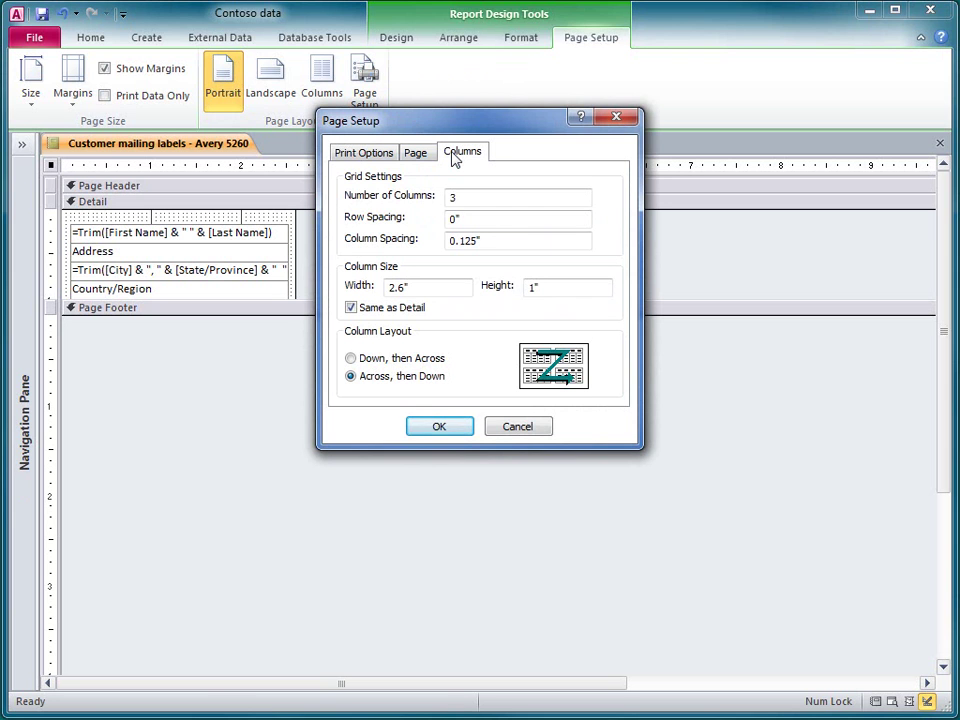
pyautogui.click(512, 430)
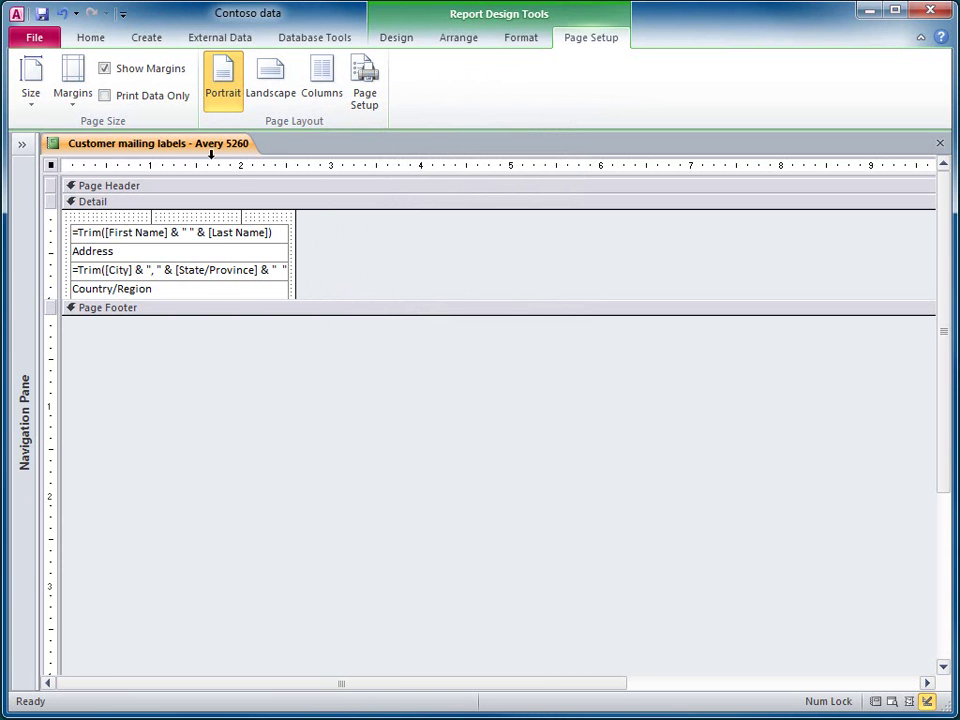
# Step: View the label report in Report View, Layout View and Print Preview, accepting the horizontal space message
pyautogui.rightClick(214, 146)
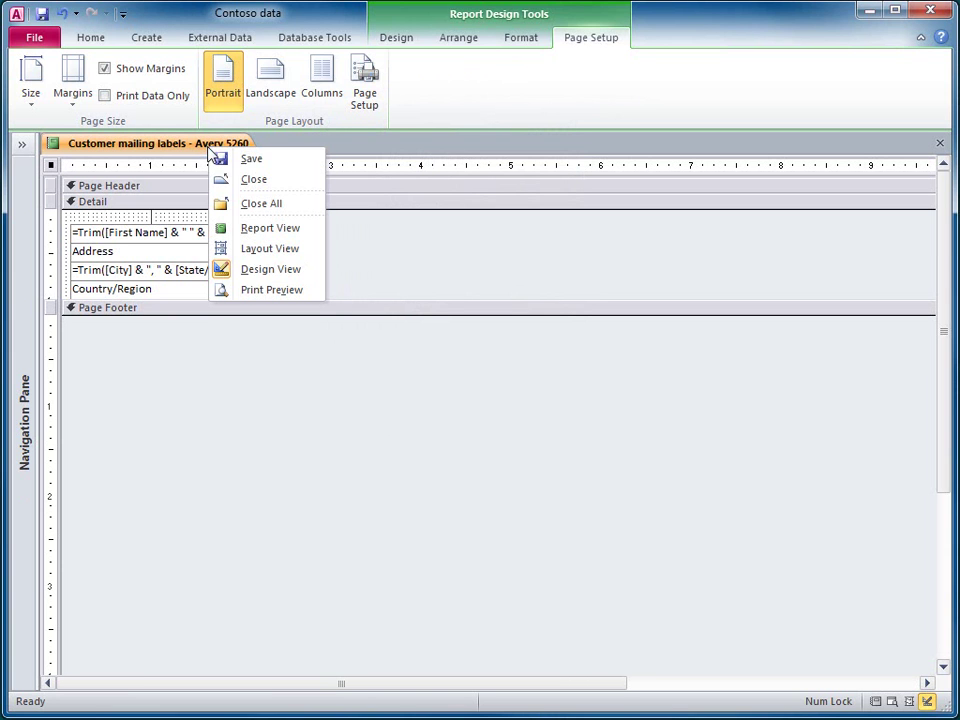
pyautogui.click(296, 231)
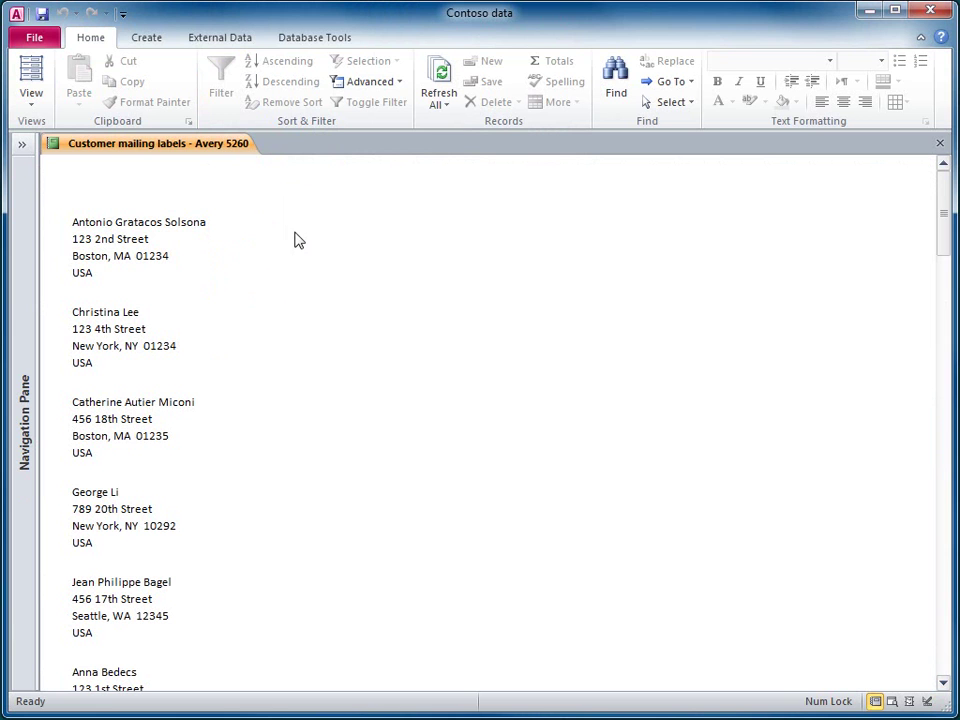
pyautogui.rightClick(236, 146)
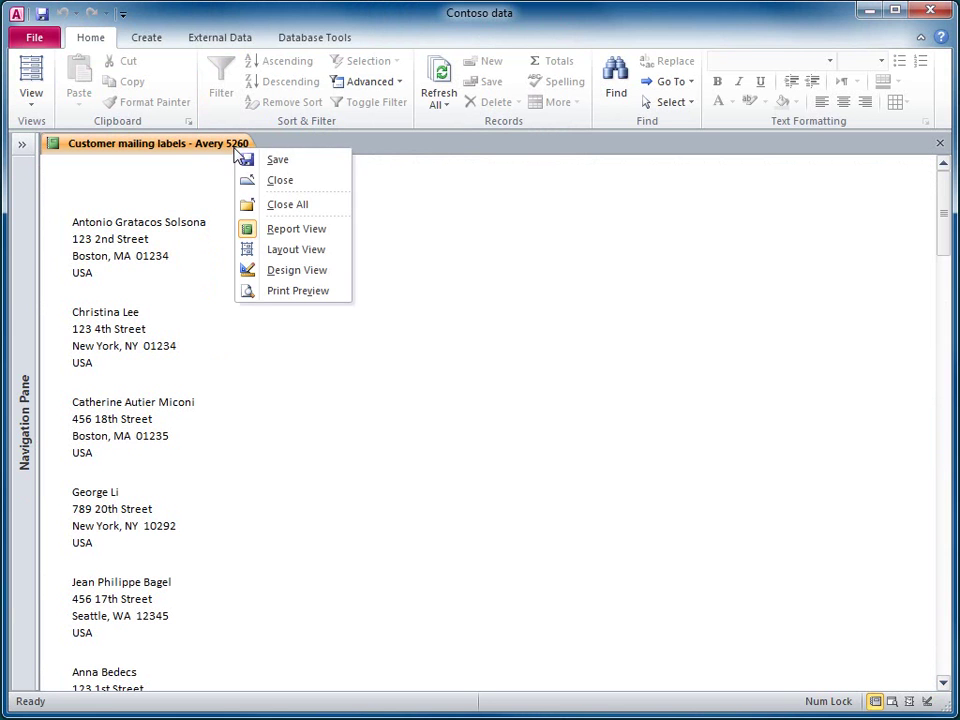
pyautogui.click(303, 251)
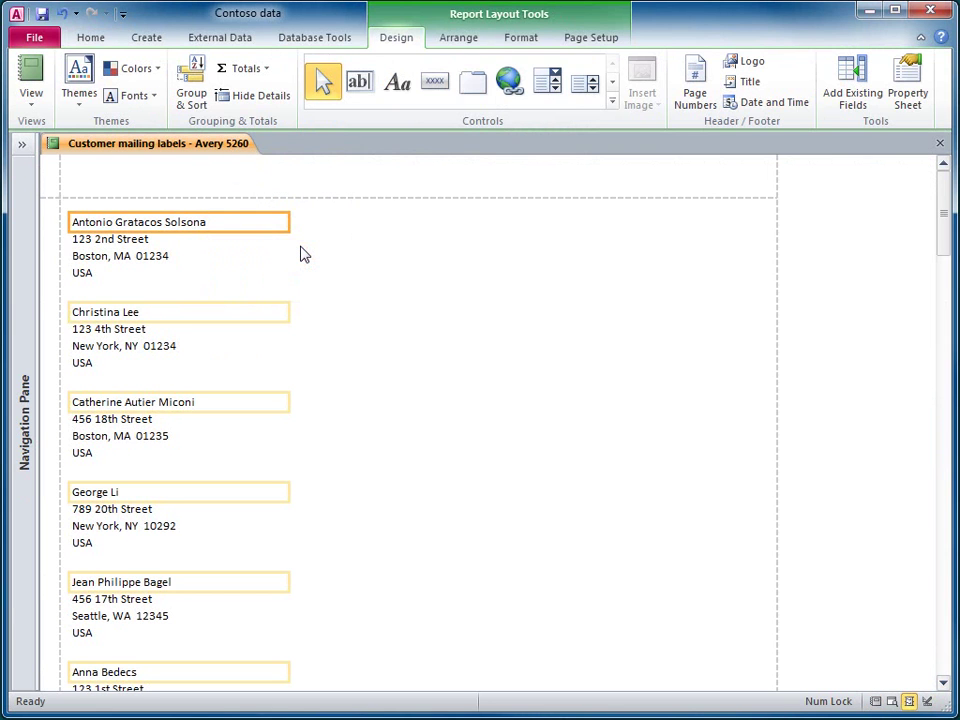
pyautogui.rightClick(240, 147)
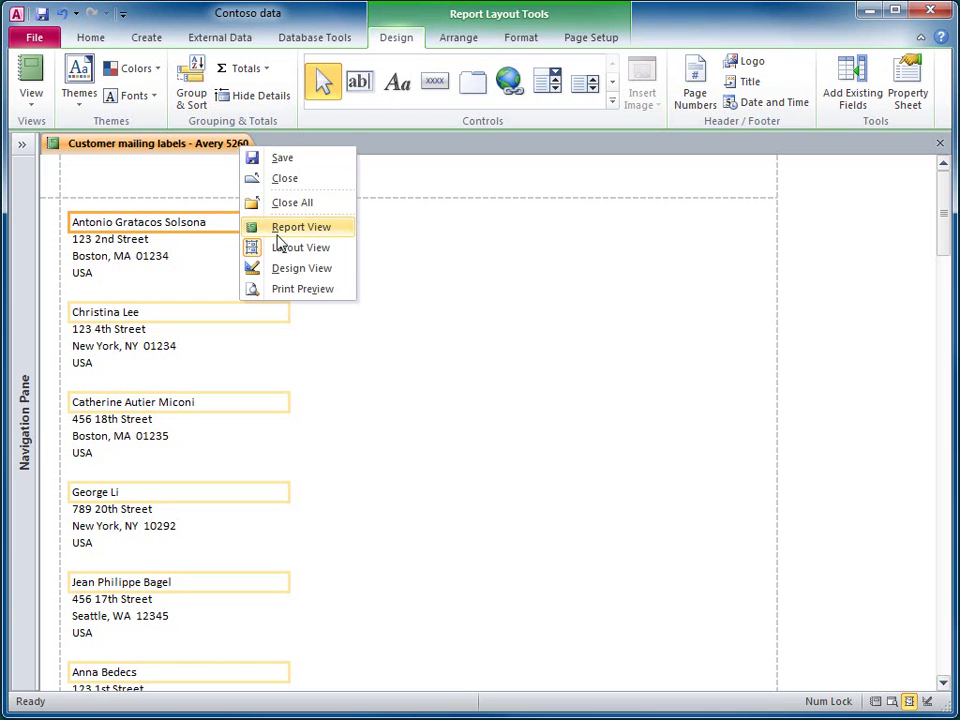
pyautogui.click(303, 289)
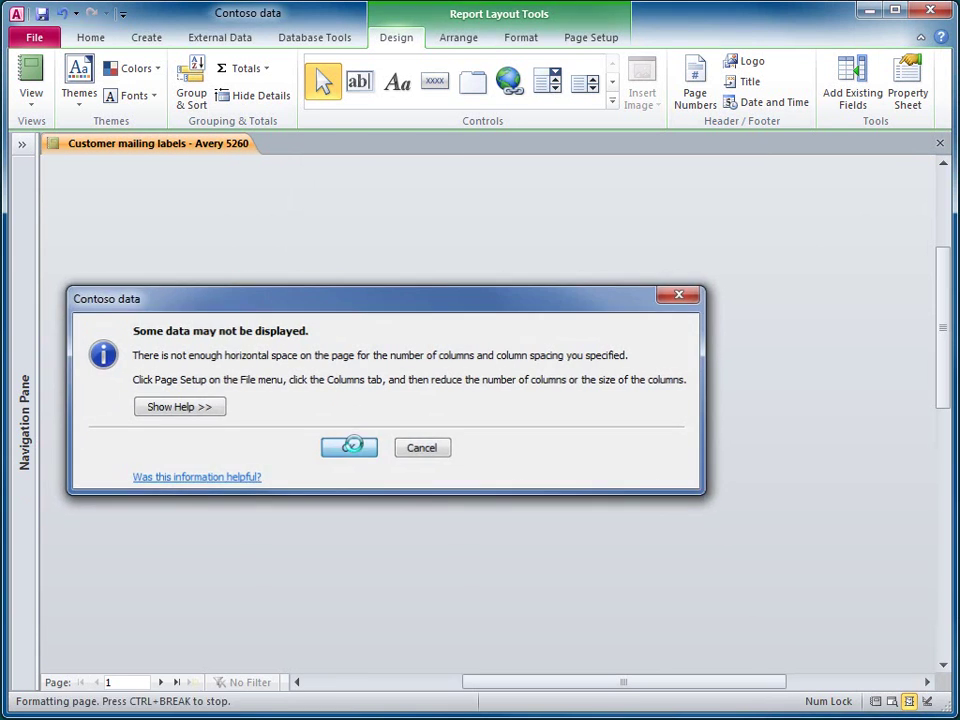
pyautogui.click(350, 448)
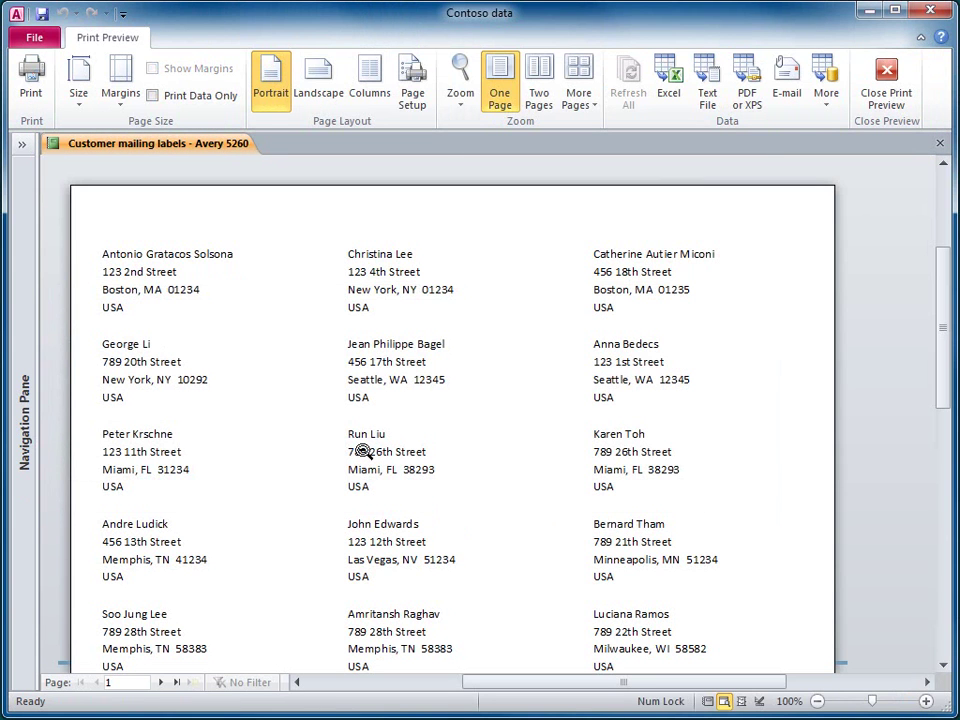